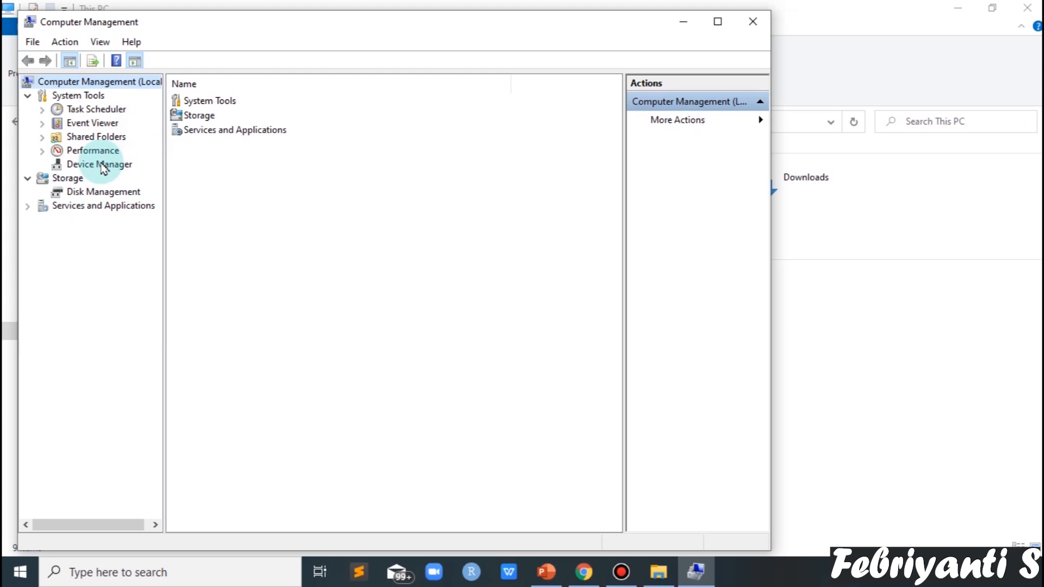
# Step: View the Device Manager list within Computer Management, then close the console and minimize the file browser to show the desktop
pyautogui.click(101, 164)
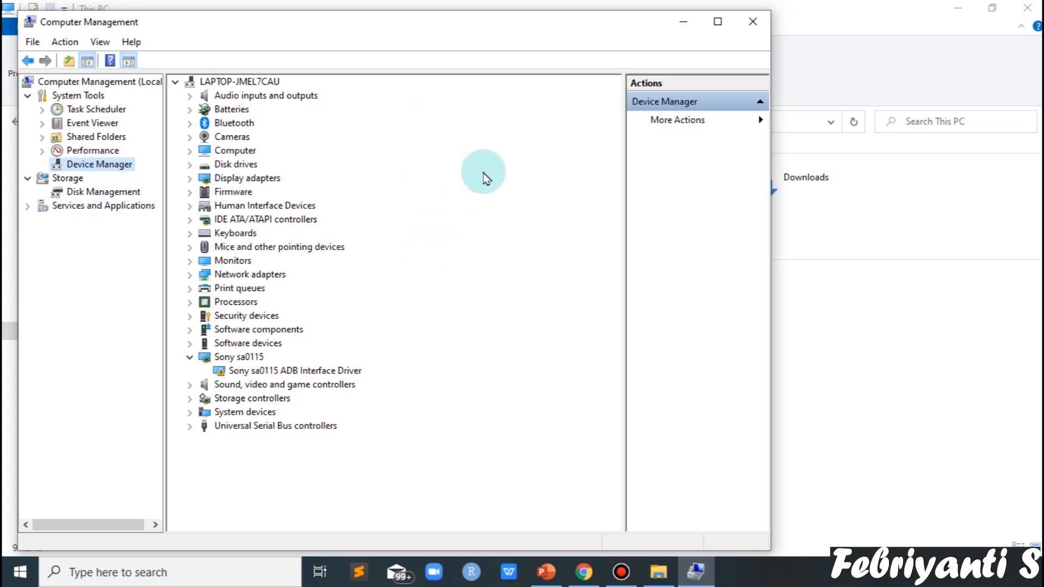
pyautogui.click(757, 27)
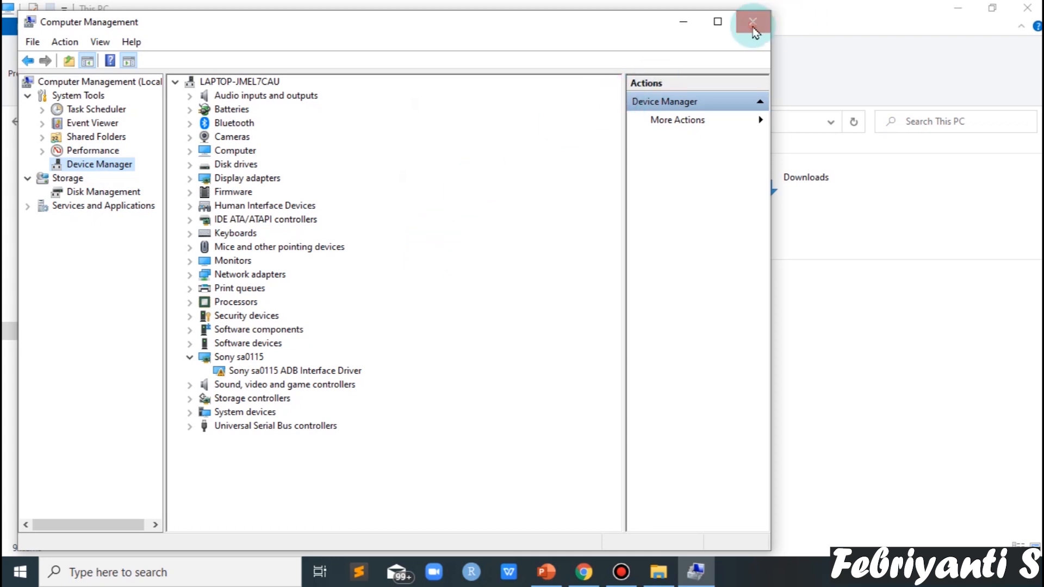
pyautogui.click(956, 11)
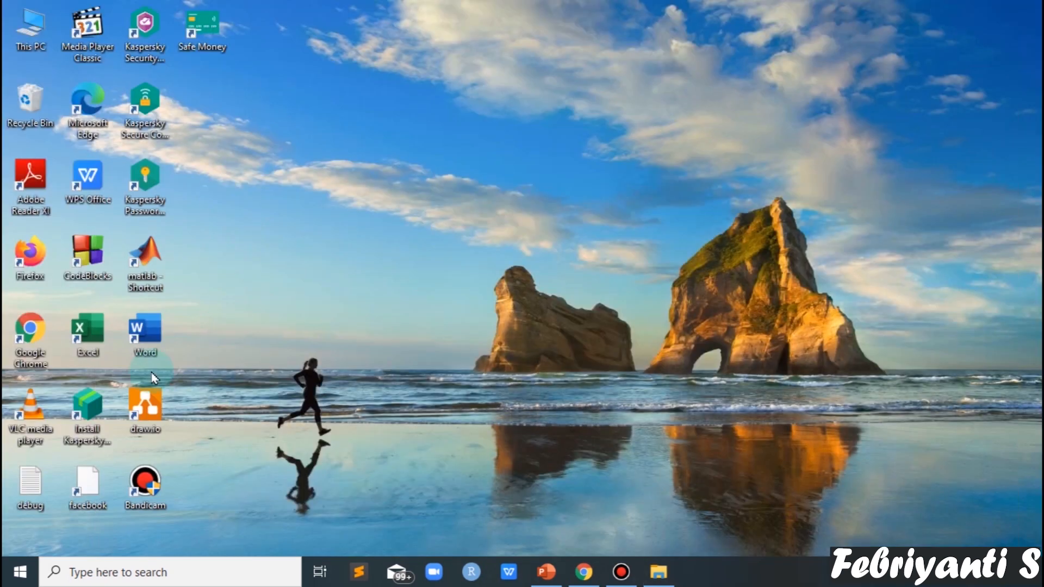
# Step: Find Device Manager through the Windows search, open it and maximize its window
pyautogui.click(146, 577)
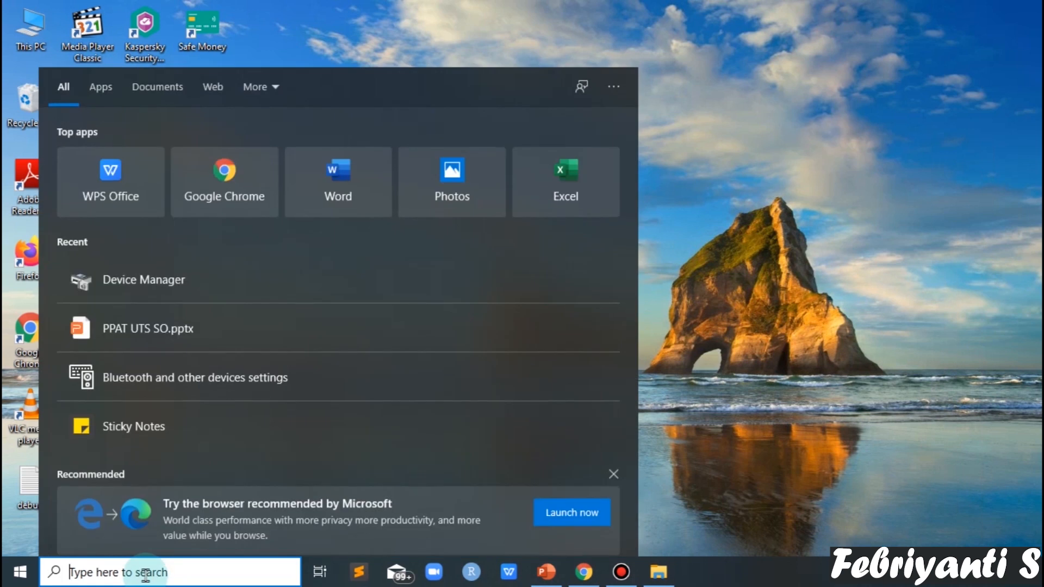
pyautogui.write('devic')
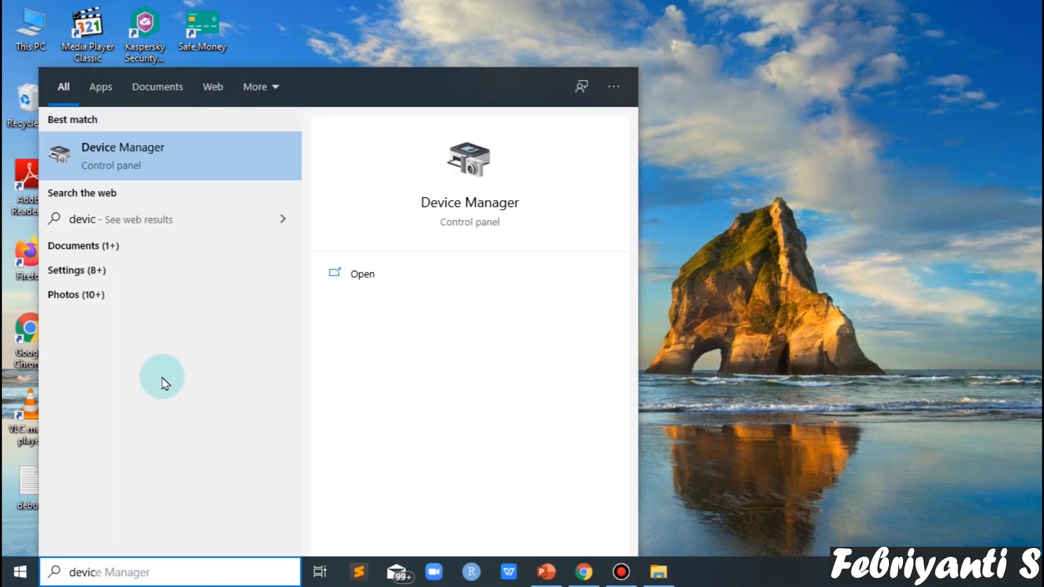
pyautogui.click(195, 165)
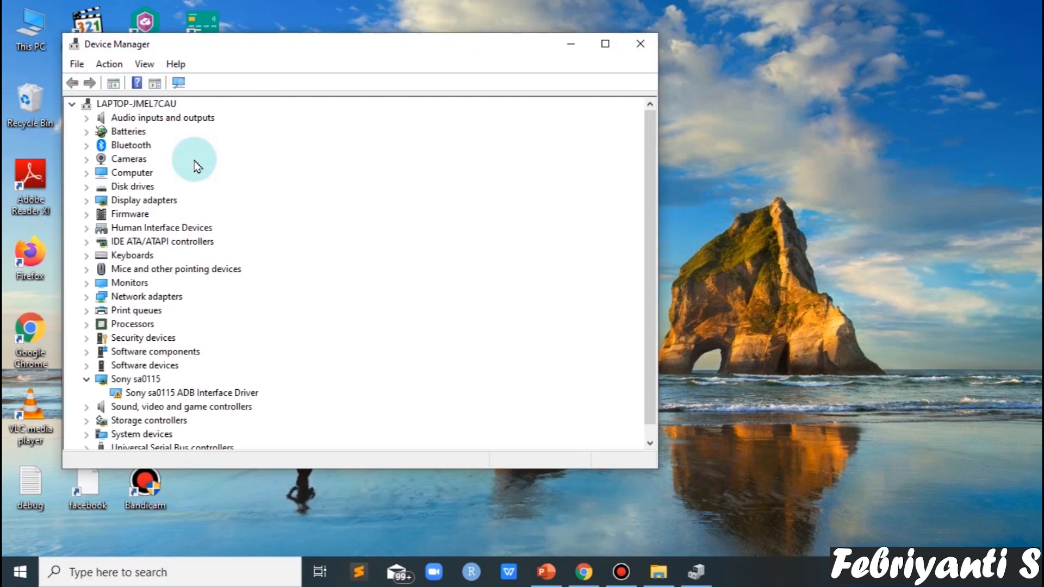
pyautogui.click(604, 44)
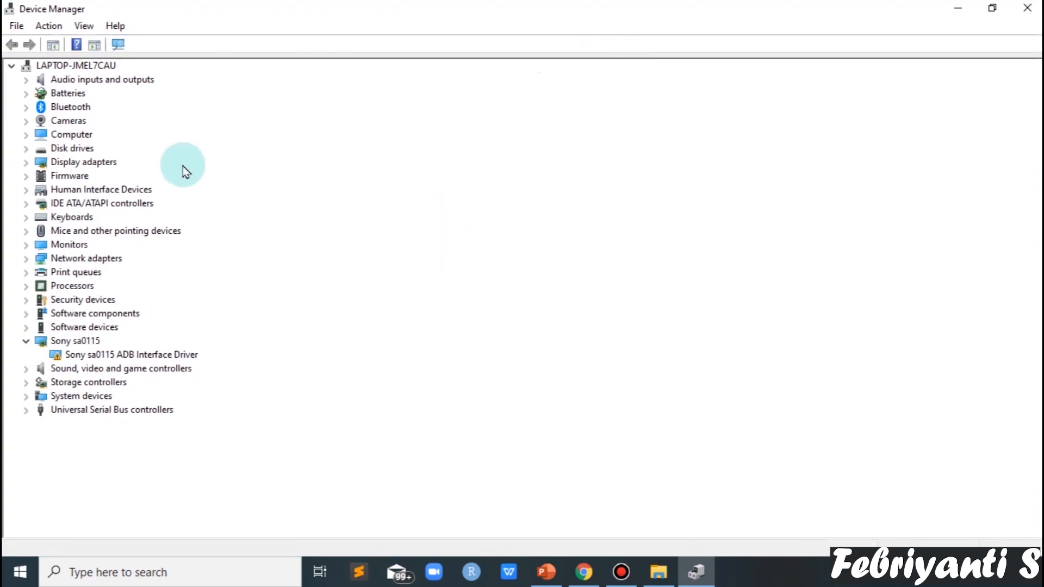
# Step: Collapse and re-expand the laptop's device tree, then examine the devices under Audio inputs and outputs and Batteries
pyautogui.click(12, 70)
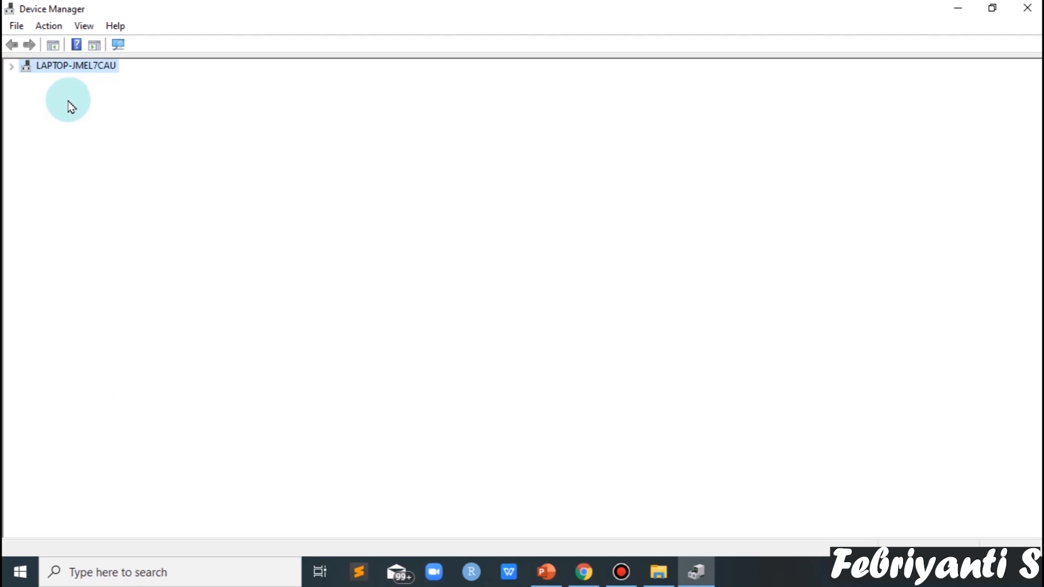
pyautogui.click(12, 66)
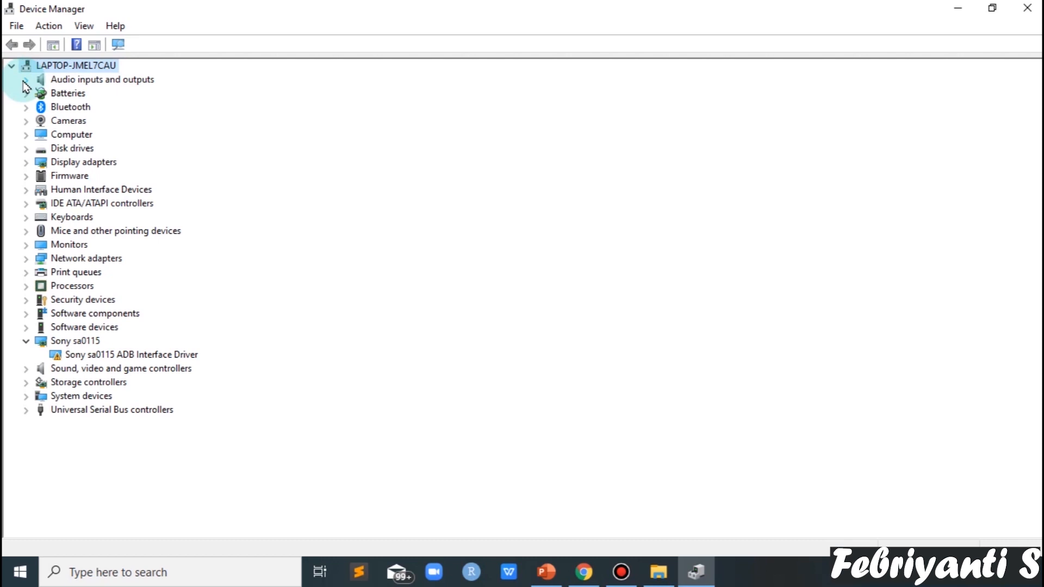
pyautogui.click(24, 82)
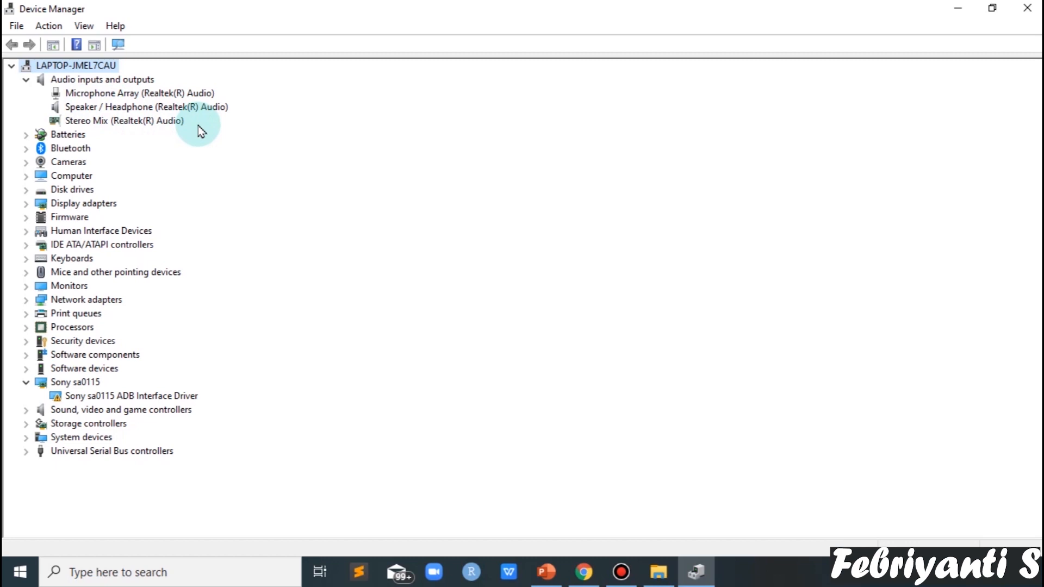
pyautogui.click(26, 81)
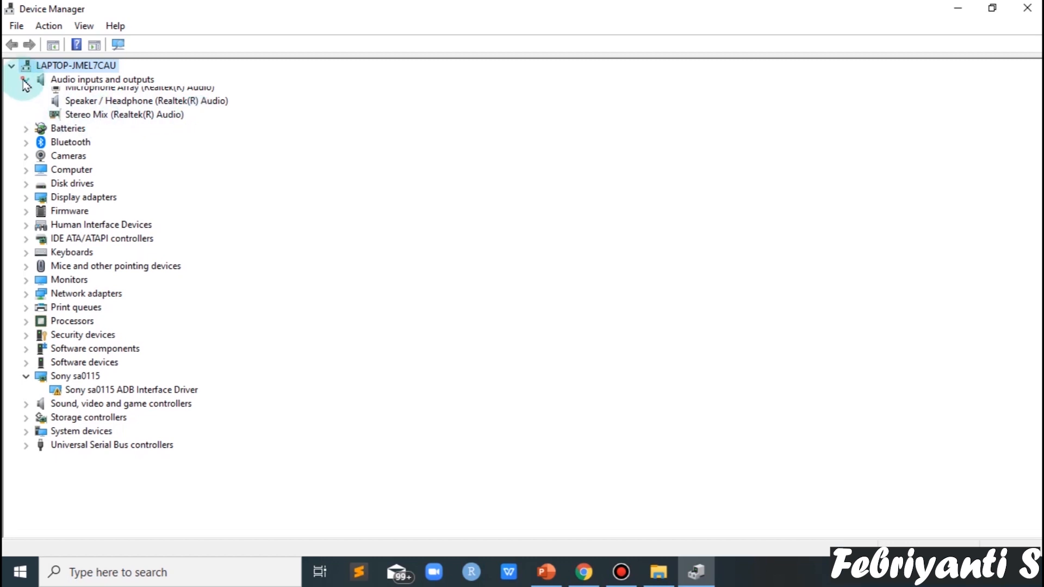
pyautogui.click(26, 94)
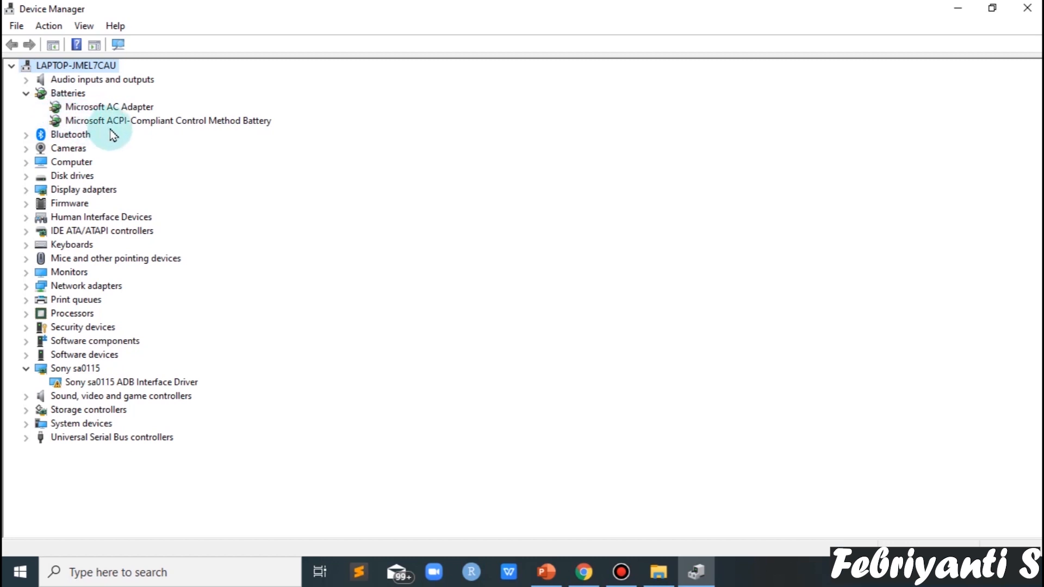
pyautogui.click(27, 94)
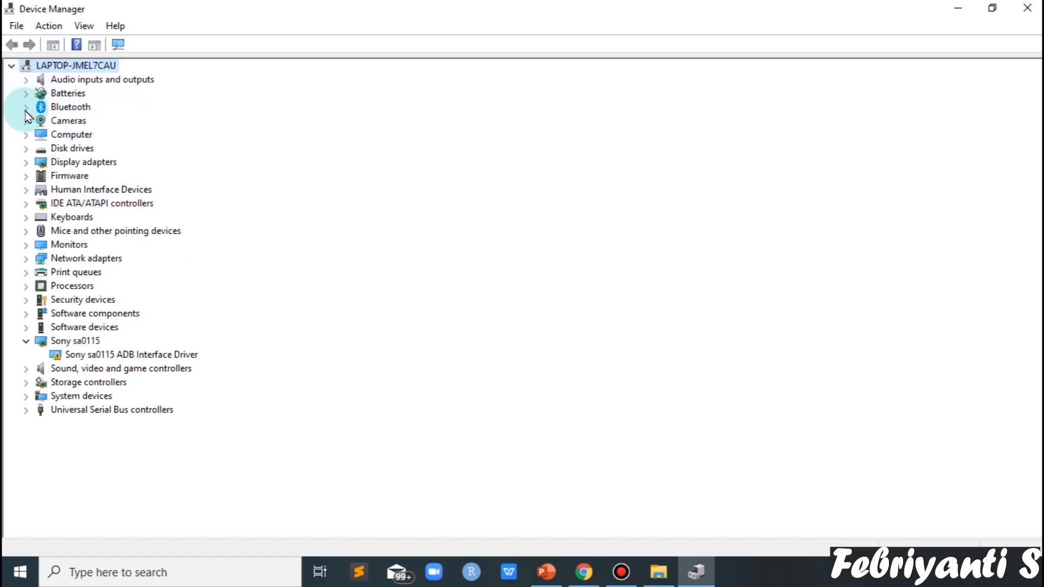
# Step: Examine the devices under Bluetooth, Cameras and Computer, collapsing each category after viewing it
pyautogui.click(26, 108)
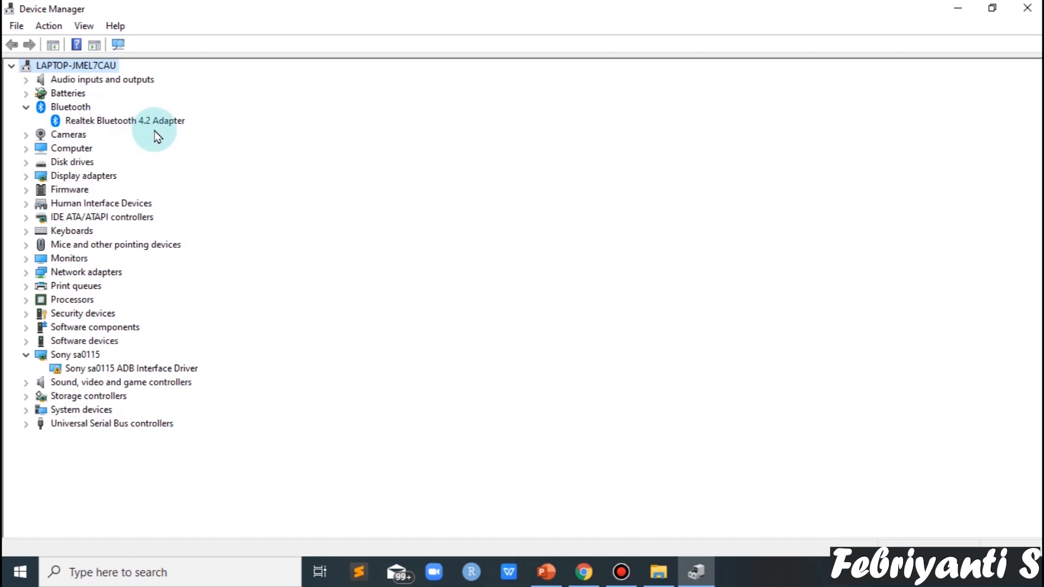
pyautogui.click(25, 107)
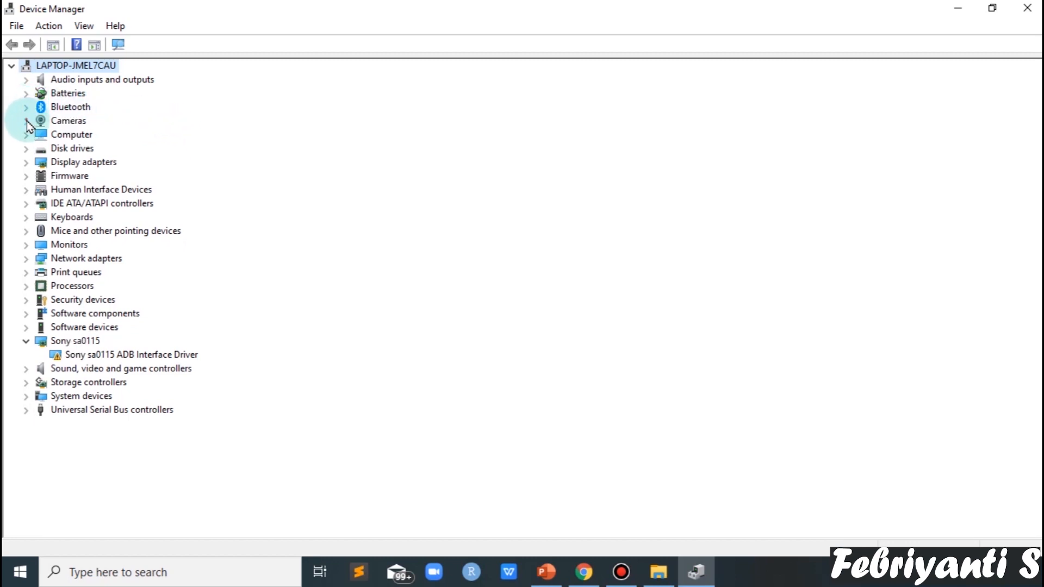
pyautogui.click(27, 121)
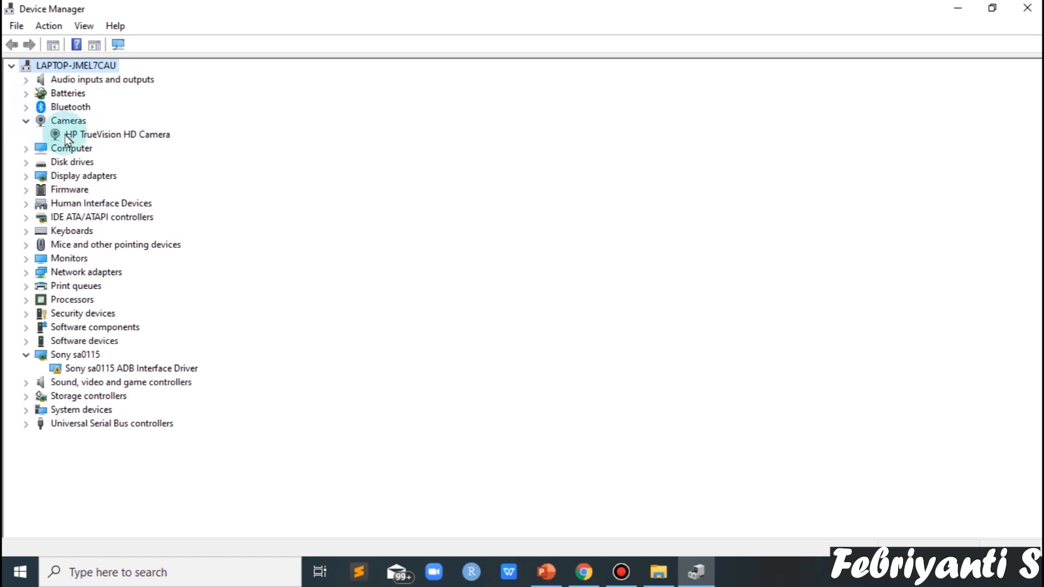
pyautogui.click(27, 122)
pyautogui.click(26, 135)
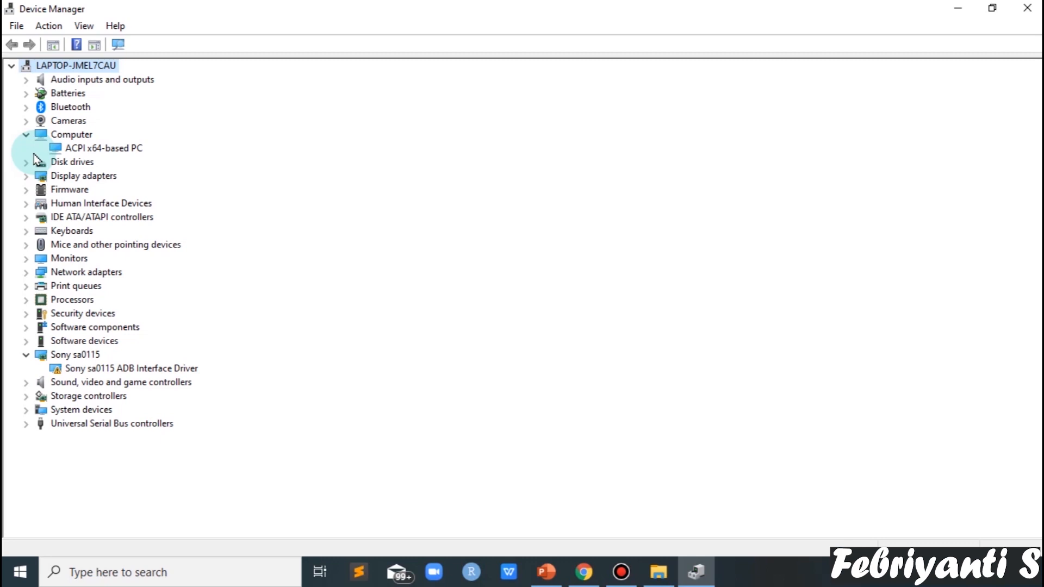
pyautogui.click(26, 135)
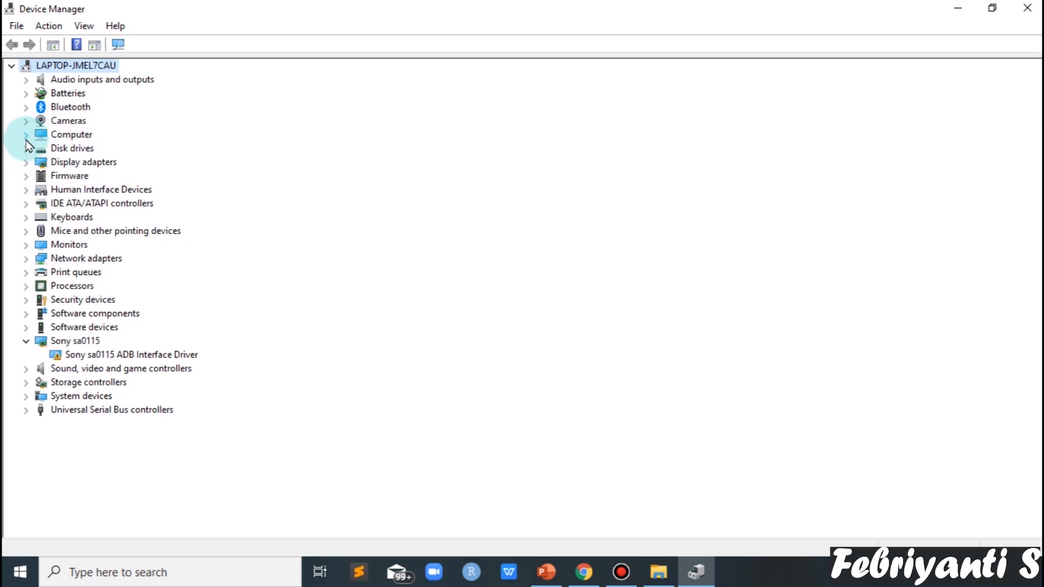
# Step: Examine the devices under Disk drives, Display adapters and Firmware, collapsing each category after viewing it
pyautogui.click(26, 149)
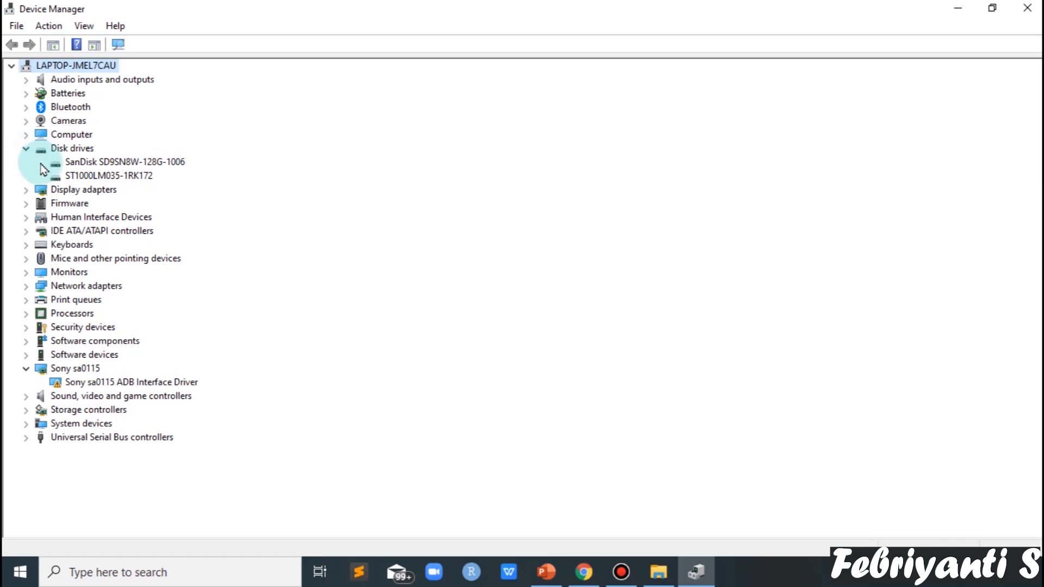
pyautogui.click(26, 152)
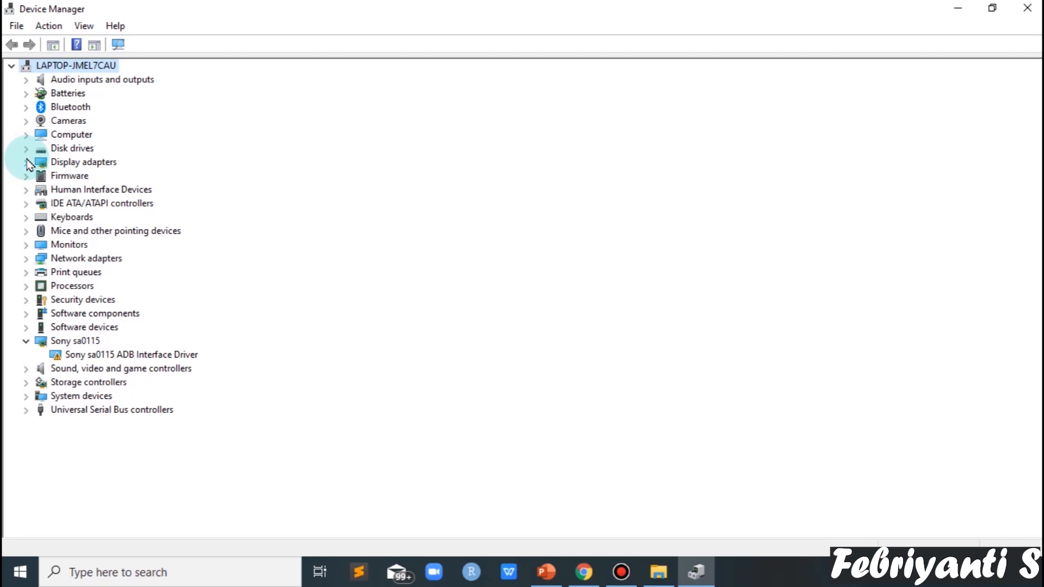
pyautogui.click(27, 163)
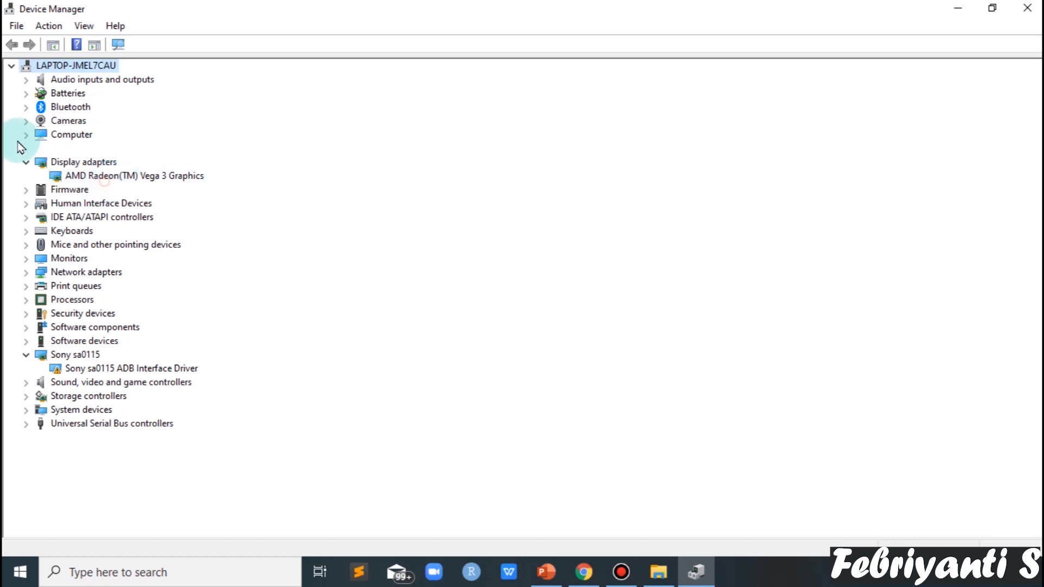
pyautogui.click(25, 163)
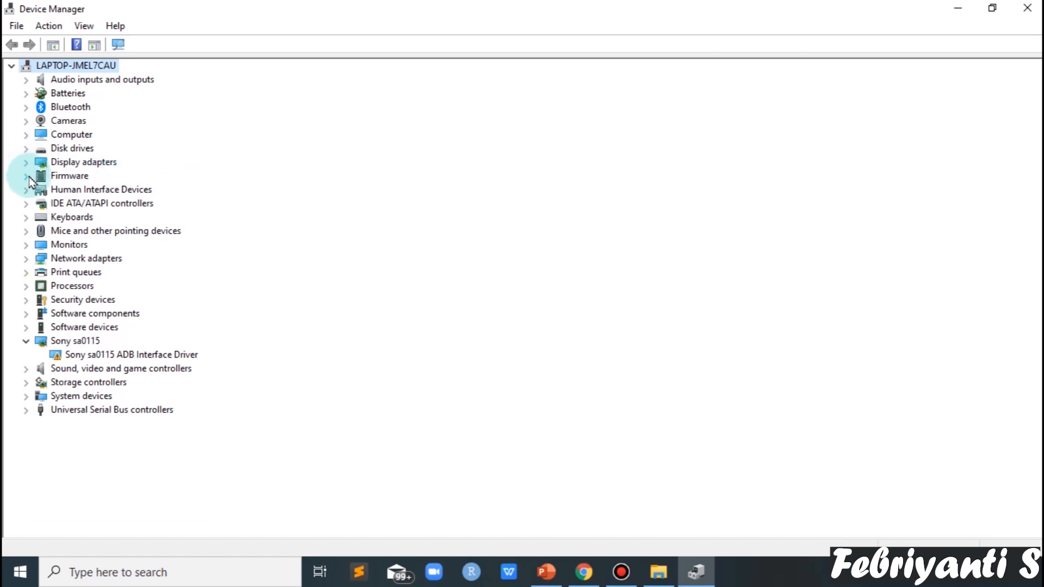
pyautogui.click(26, 176)
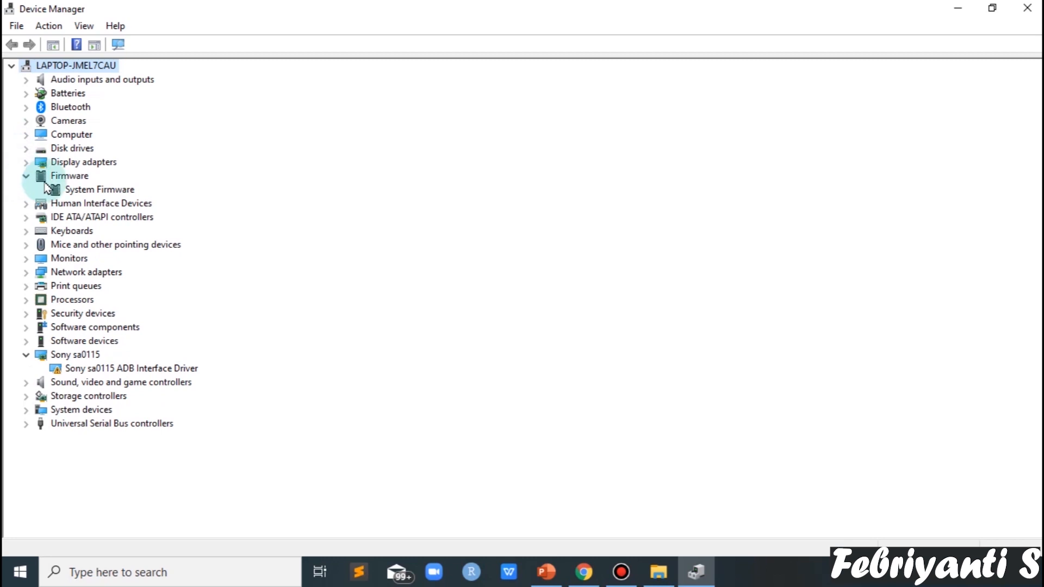
pyautogui.click(25, 177)
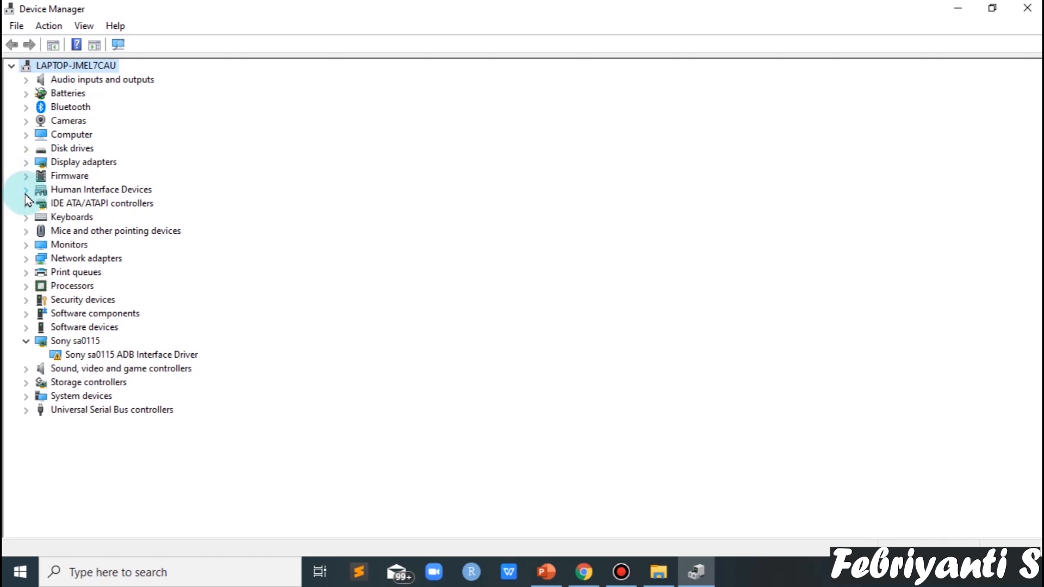
# Step: Examine the devices under Human Interface Devices, IDE ATA/ATAPI controllers and Keyboards, collapsing each category after viewing it
pyautogui.click(26, 192)
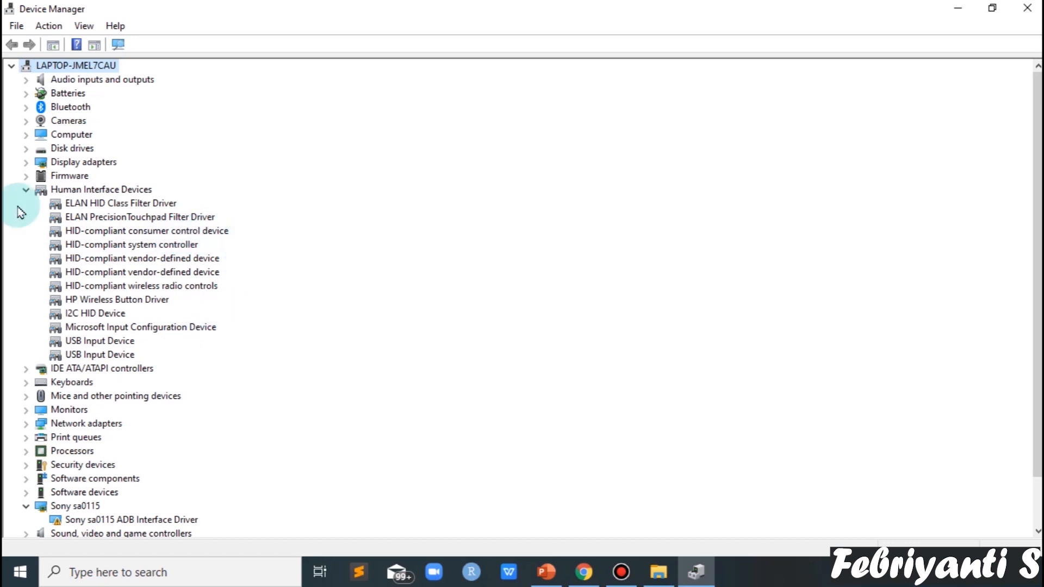
pyautogui.click(26, 191)
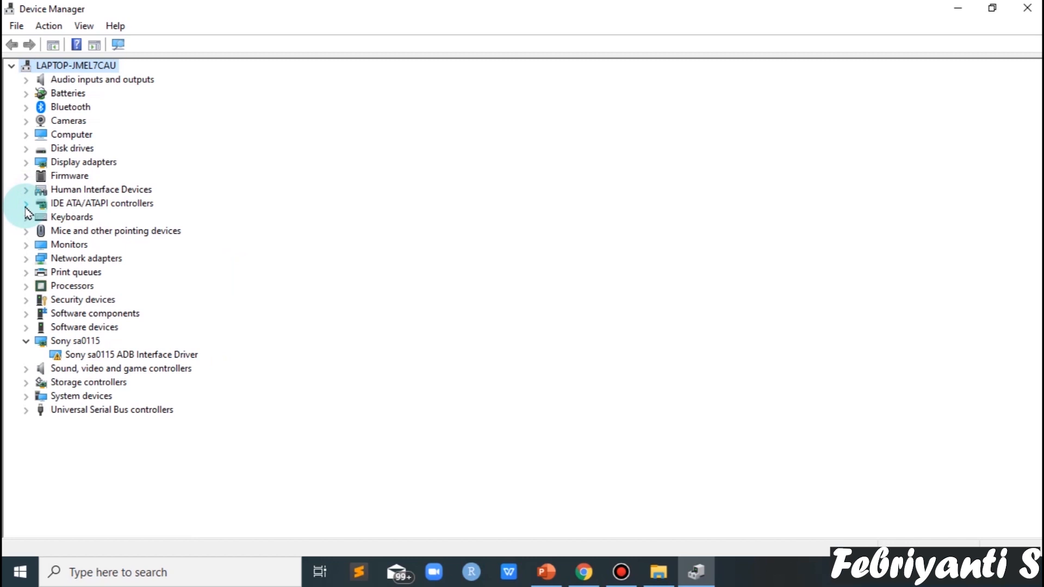
pyautogui.click(26, 205)
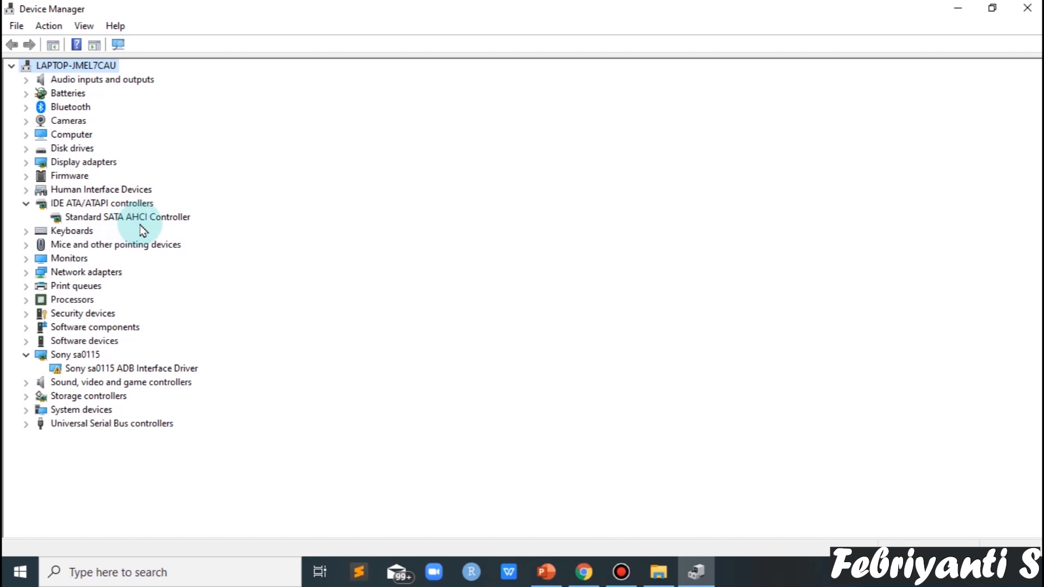
pyautogui.click(26, 205)
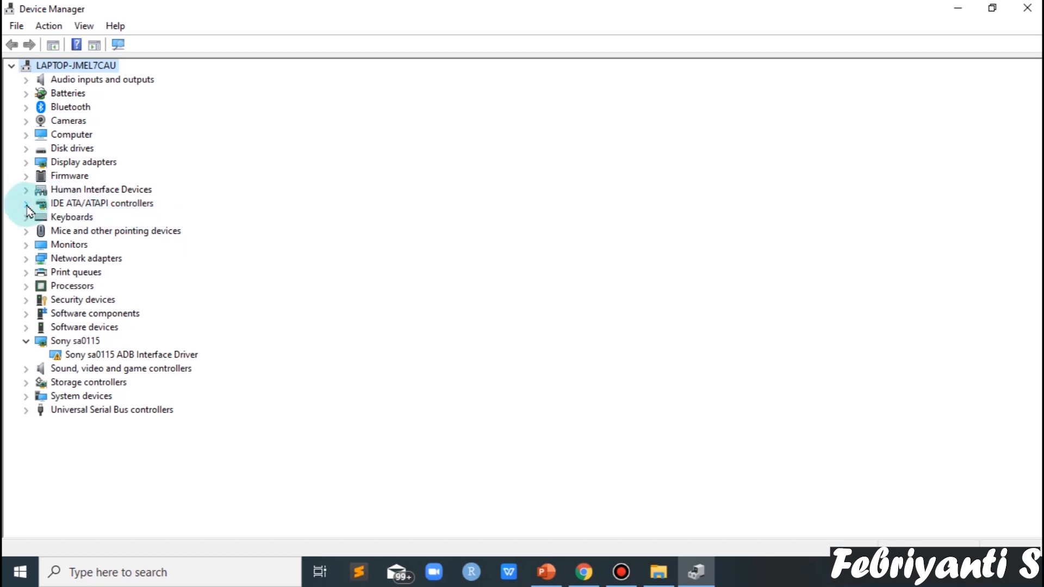
pyautogui.click(26, 218)
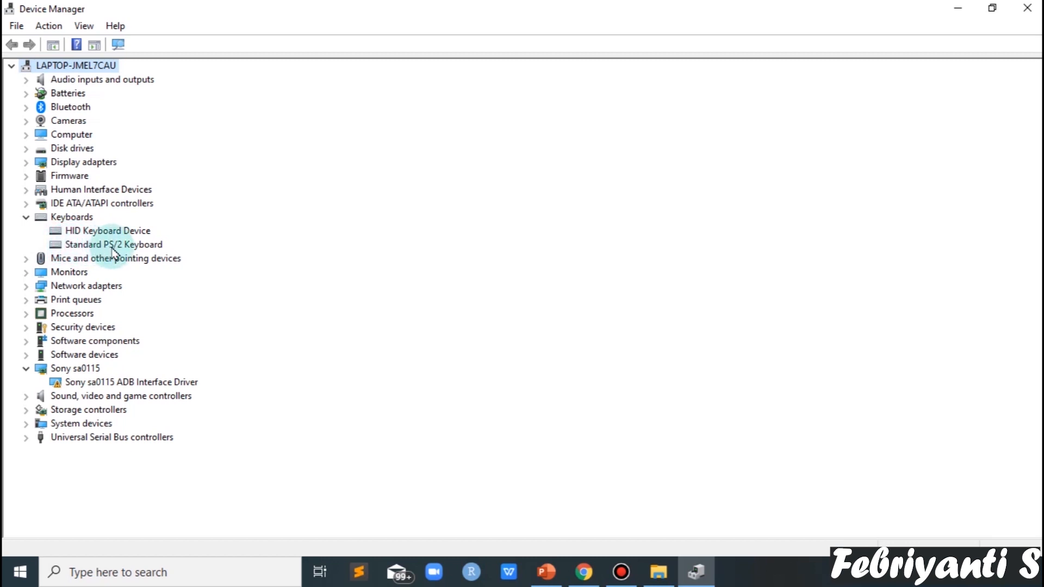
pyautogui.click(27, 217)
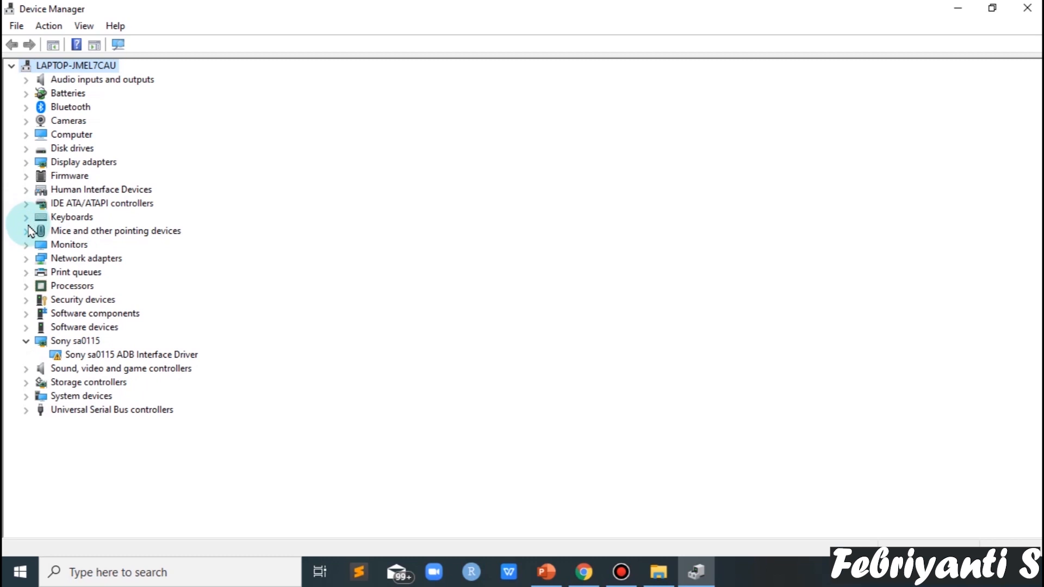
# Step: Examine the devices under Mice and other pointing devices, Monitors and Network adapters, collapsing each category after viewing it
pyautogui.click(27, 231)
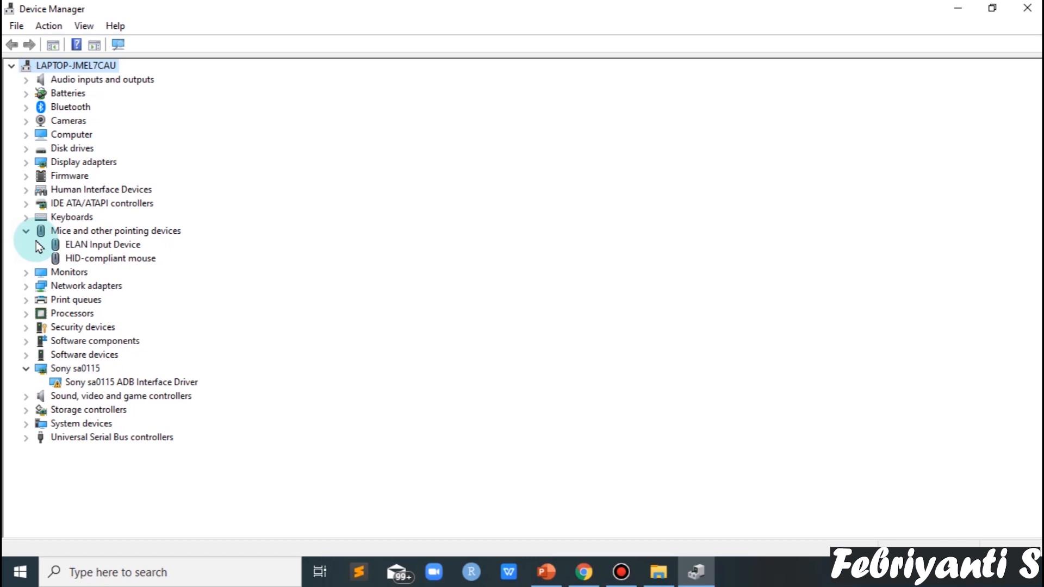
pyautogui.click(26, 232)
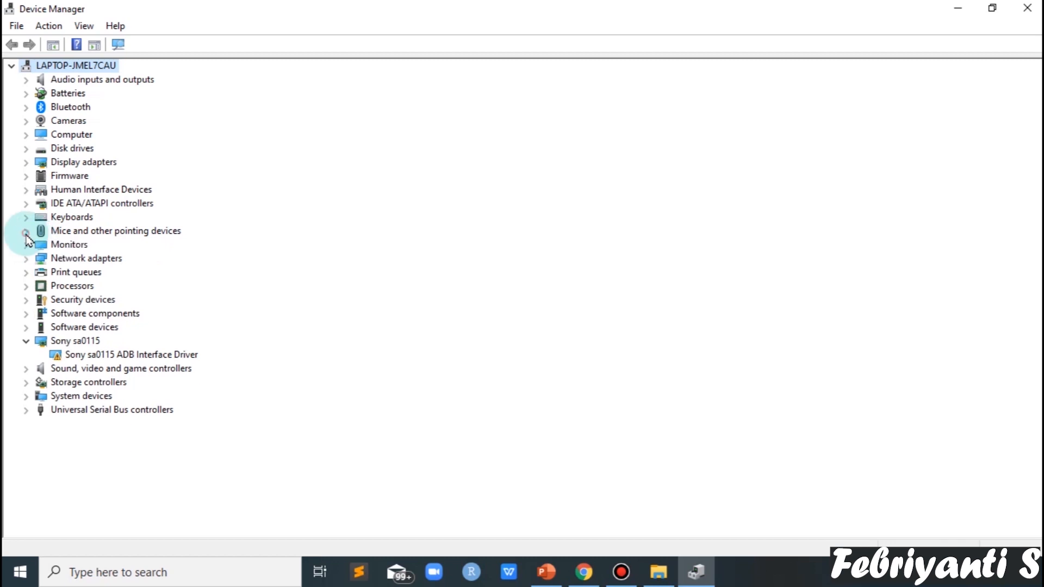
pyautogui.click(26, 245)
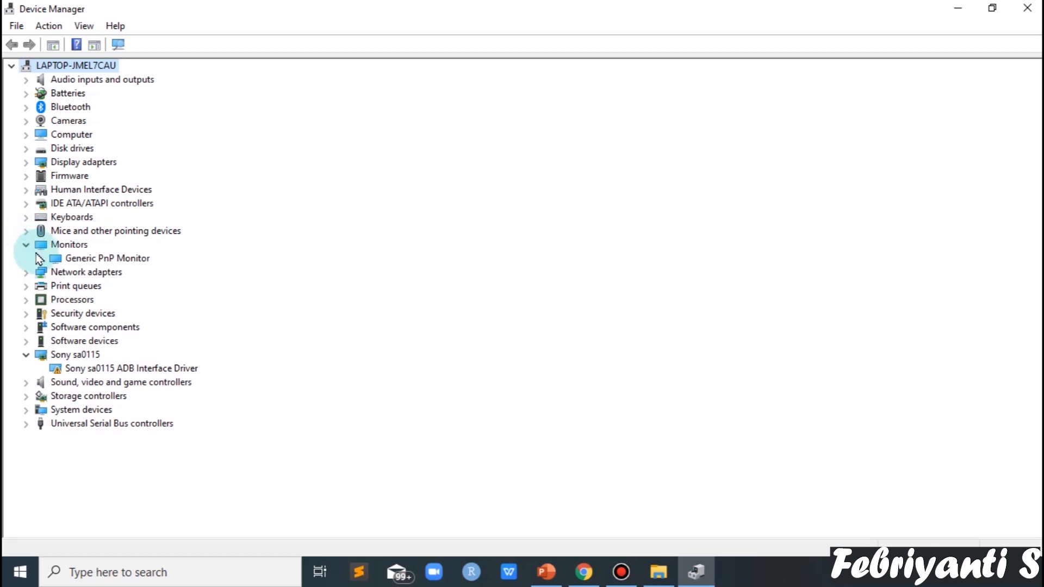
pyautogui.click(27, 246)
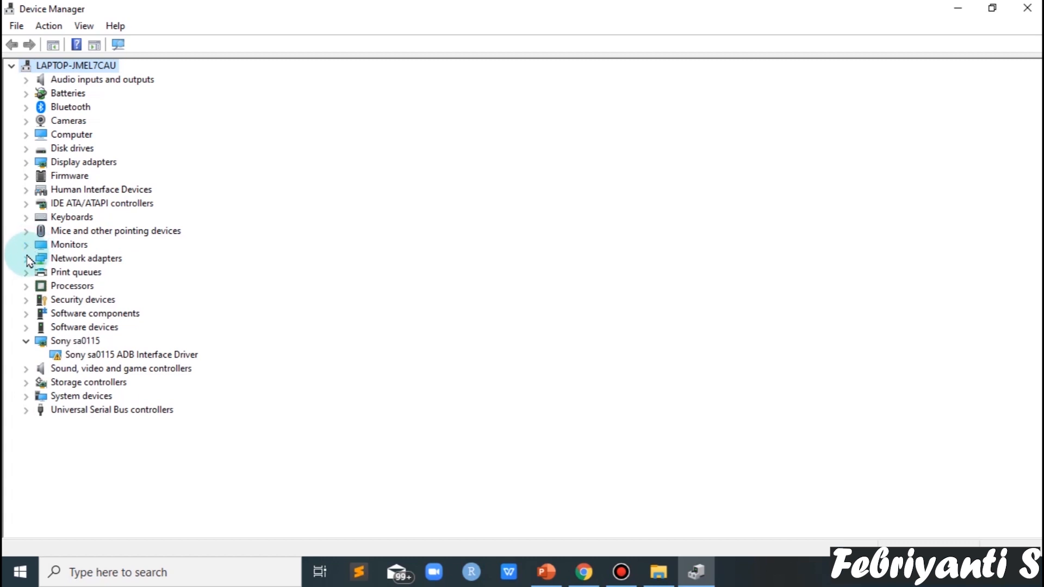
pyautogui.click(27, 259)
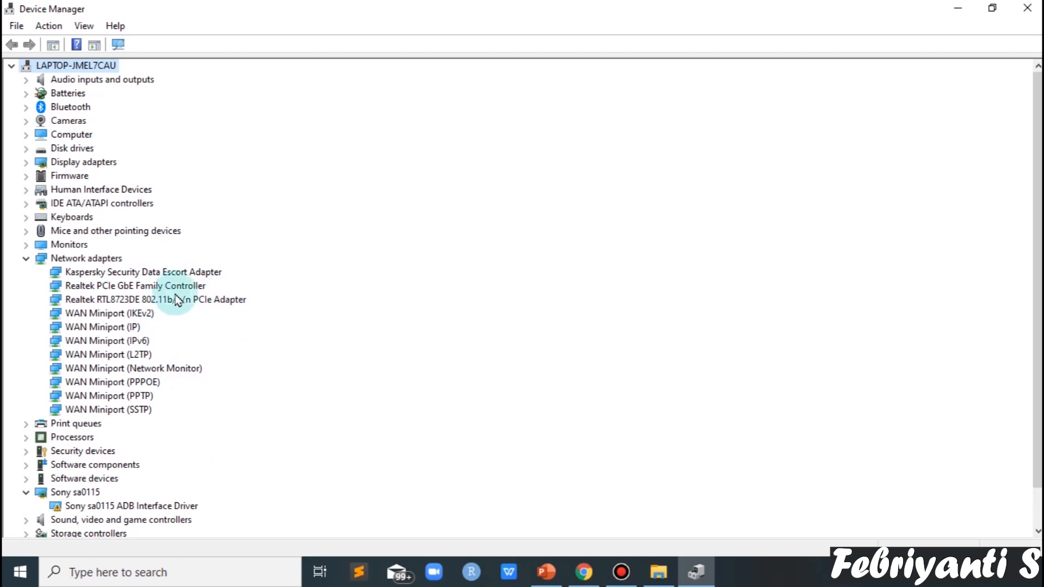
pyautogui.click(27, 257)
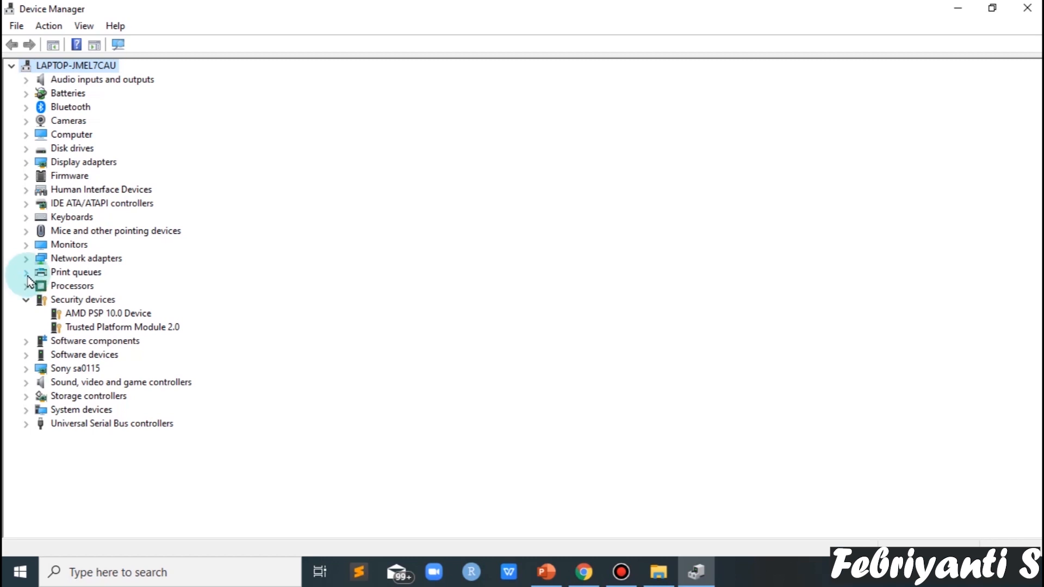
# Step: Examine the devices under Print queues, Processors and Security devices, collapsing each category after viewing it
pyautogui.click(26, 273)
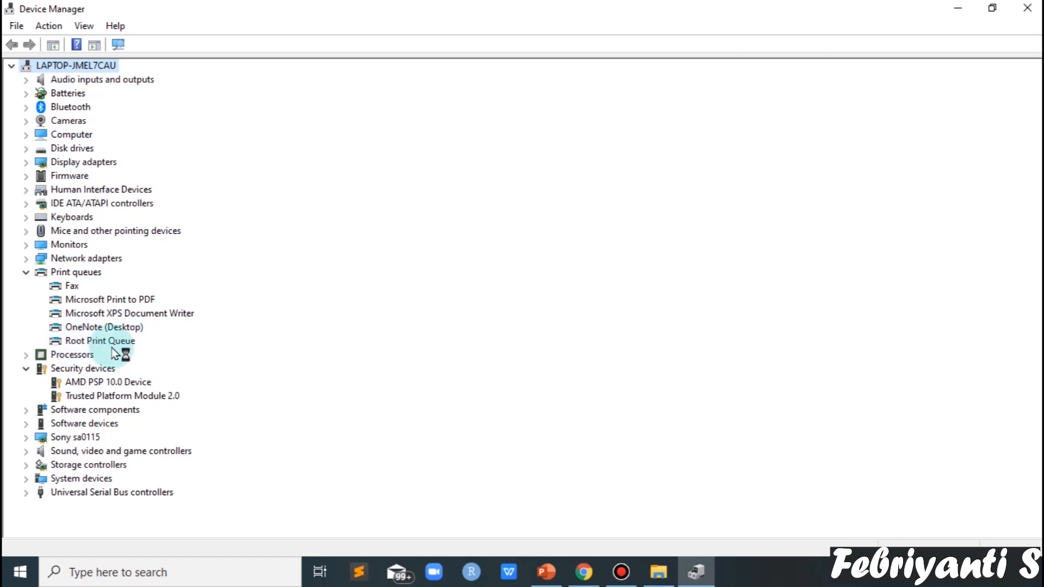
pyautogui.click(26, 272)
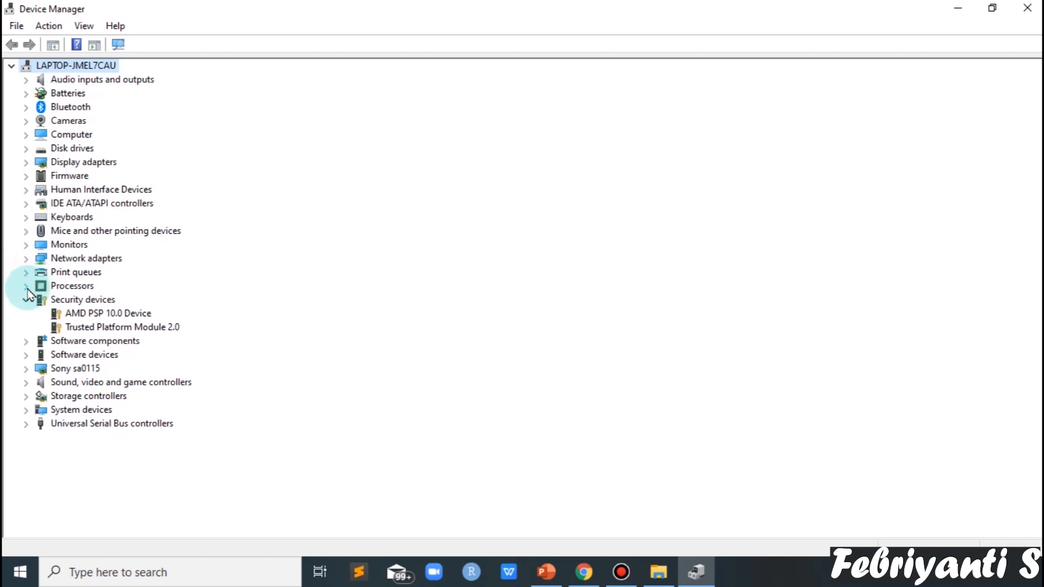
pyautogui.click(26, 288)
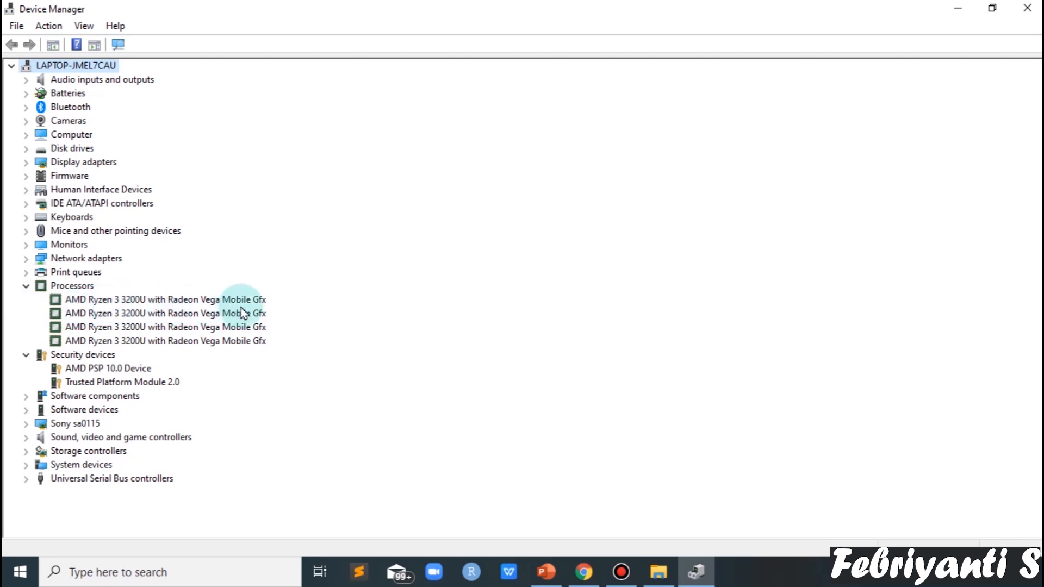
pyautogui.click(25, 286)
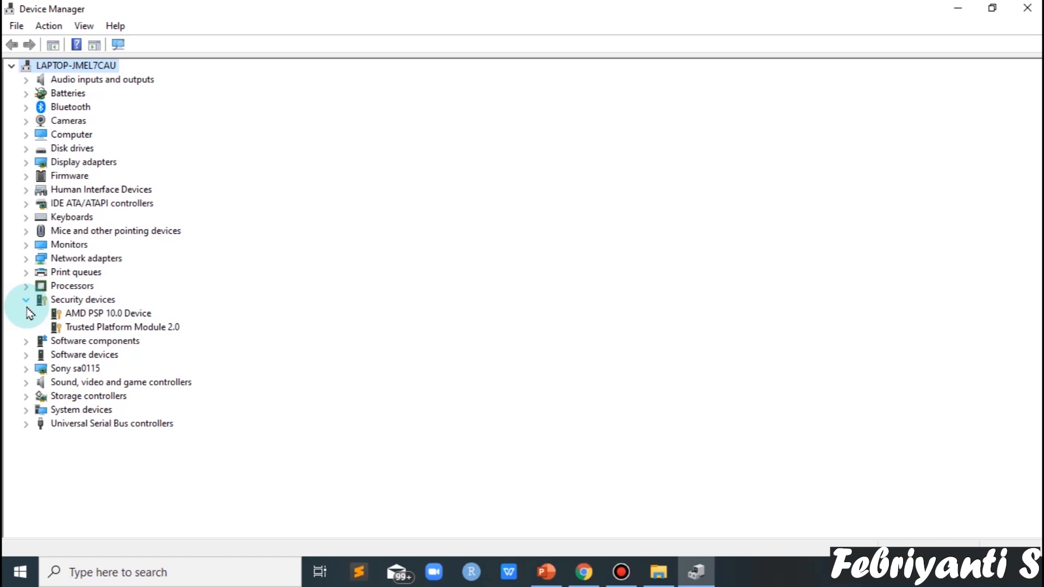
pyautogui.click(26, 302)
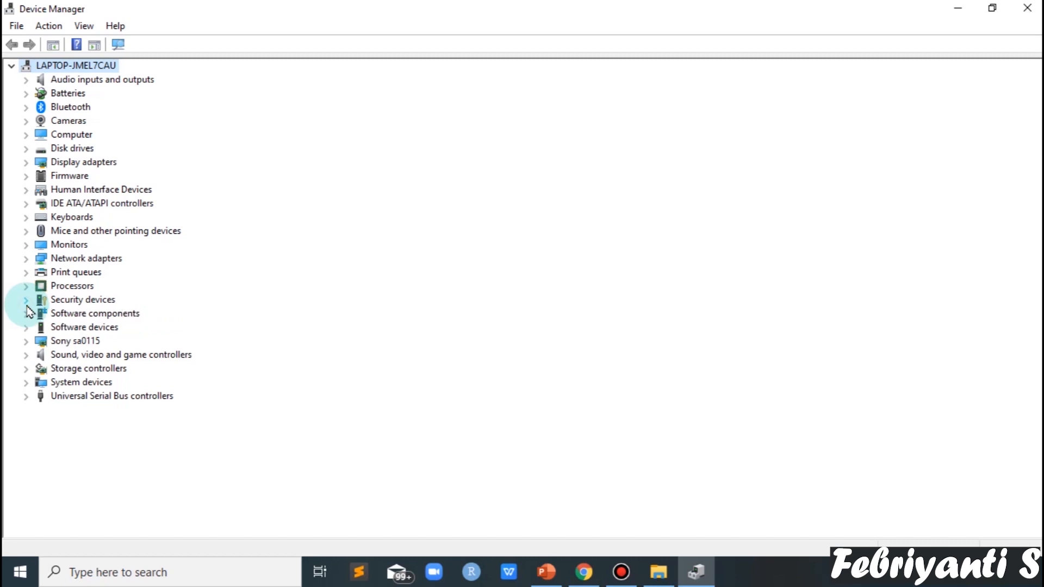
pyautogui.click(27, 300)
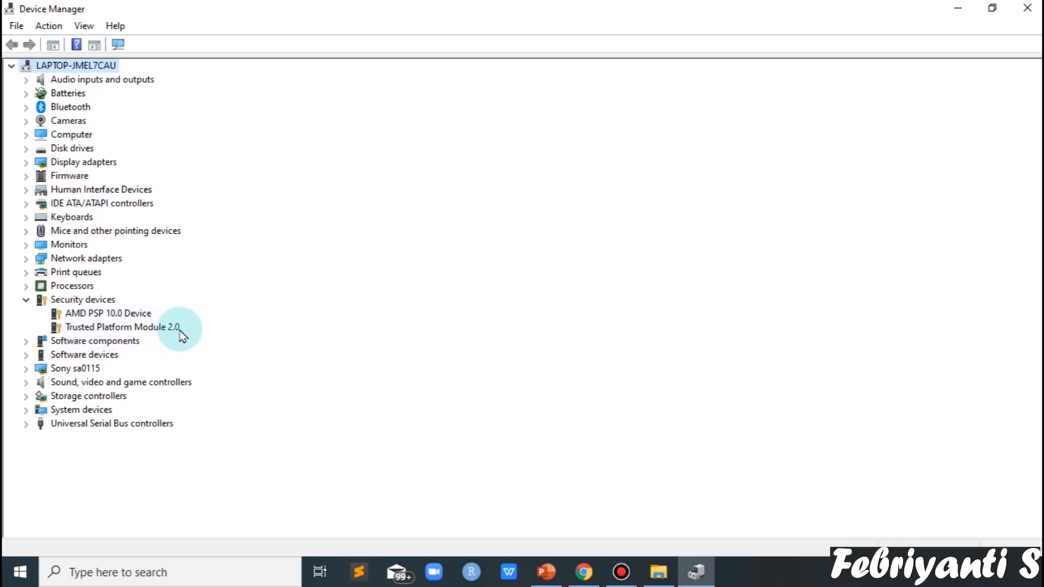
pyautogui.click(26, 301)
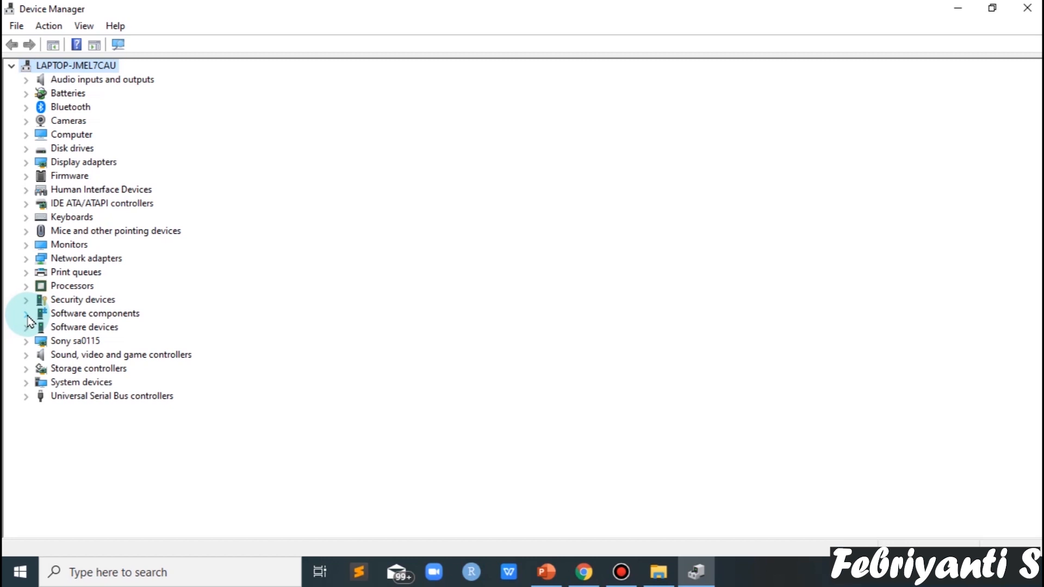
# Step: Examine the devices under Software components, Software devices and Sony sa0115, collapsing each category after viewing it
pyautogui.click(26, 314)
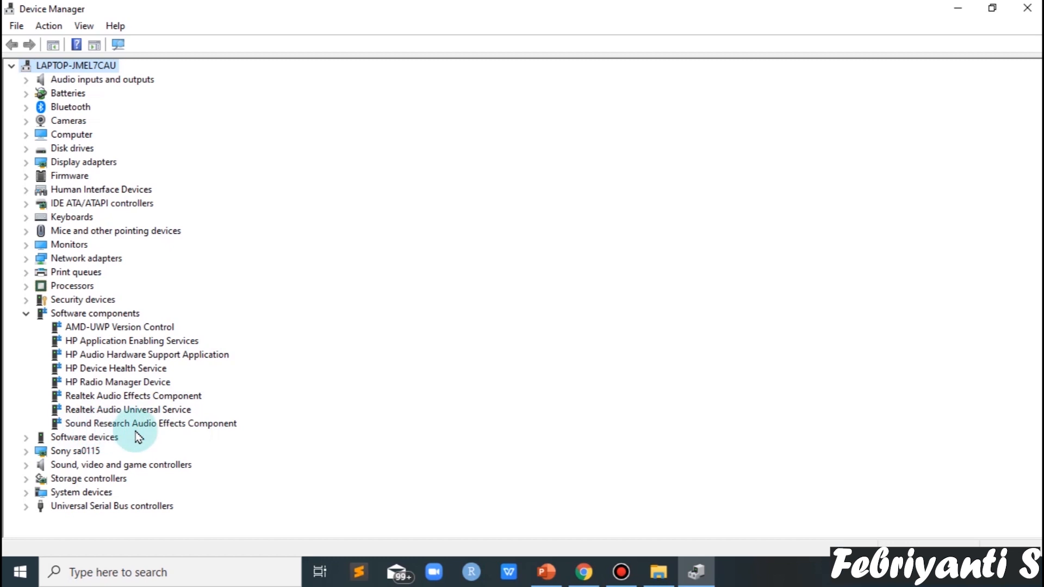
pyautogui.click(24, 317)
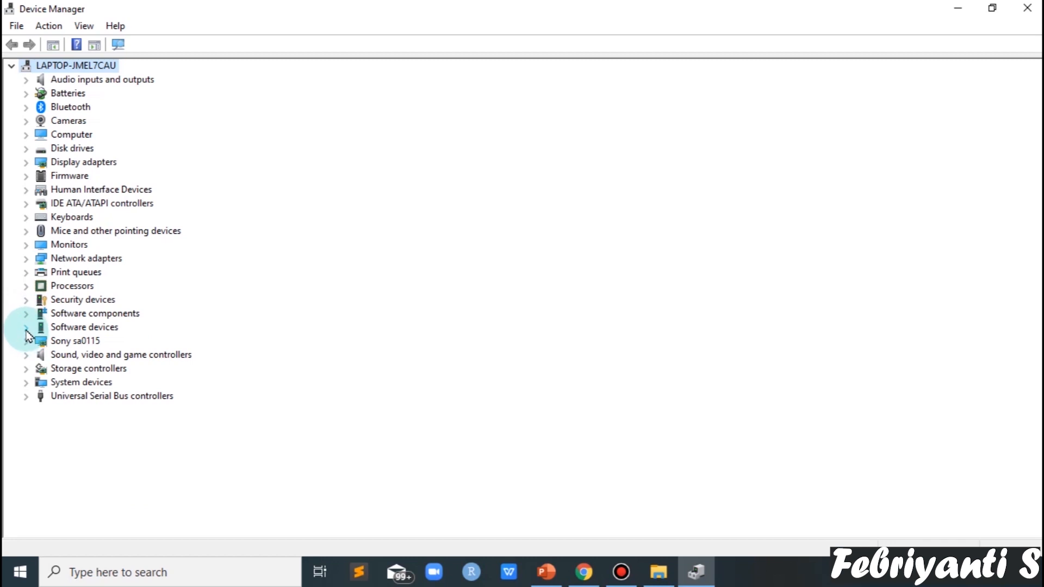
pyautogui.click(26, 328)
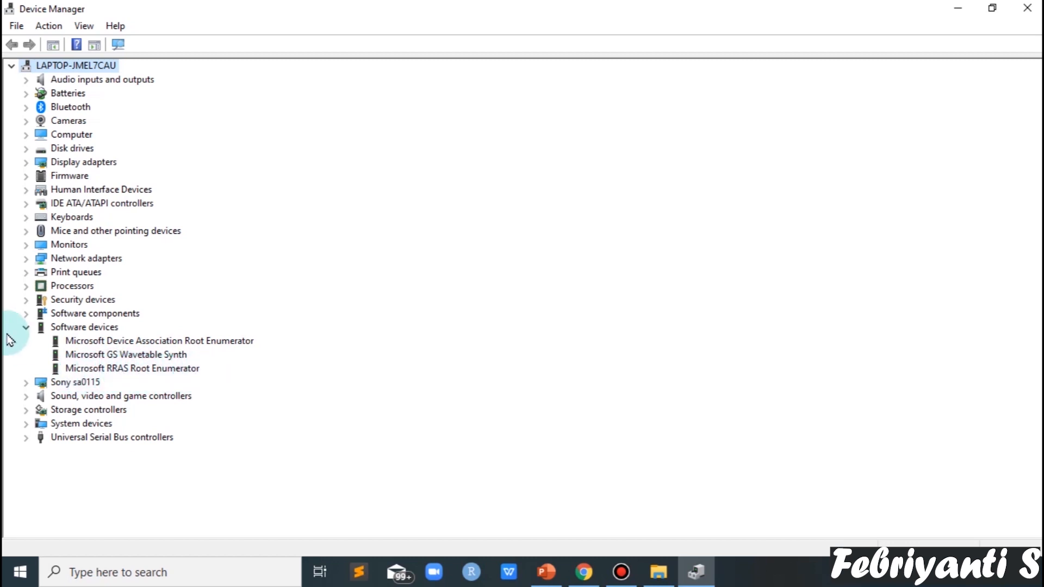
pyautogui.click(25, 329)
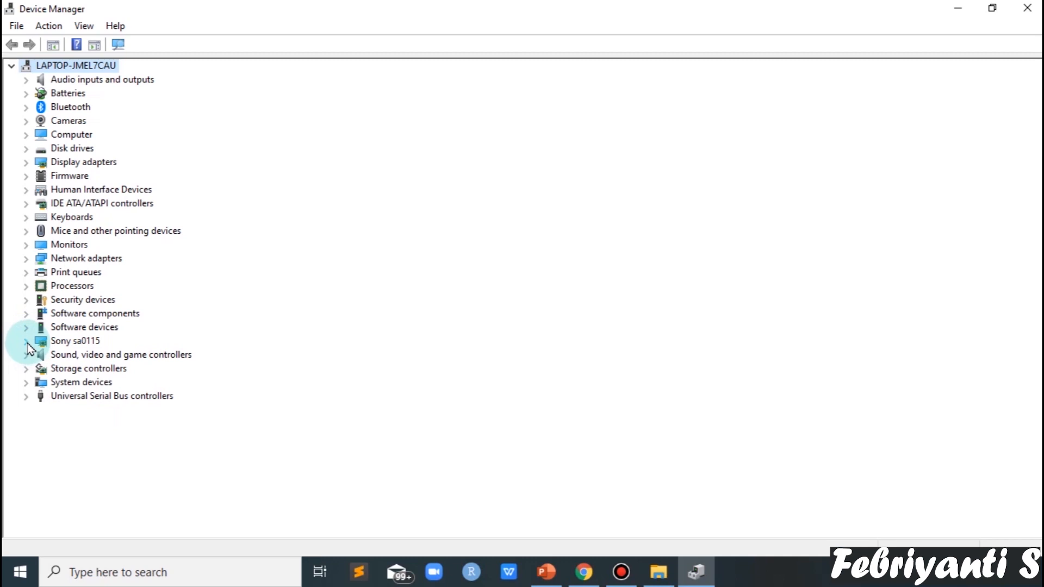
pyautogui.click(26, 342)
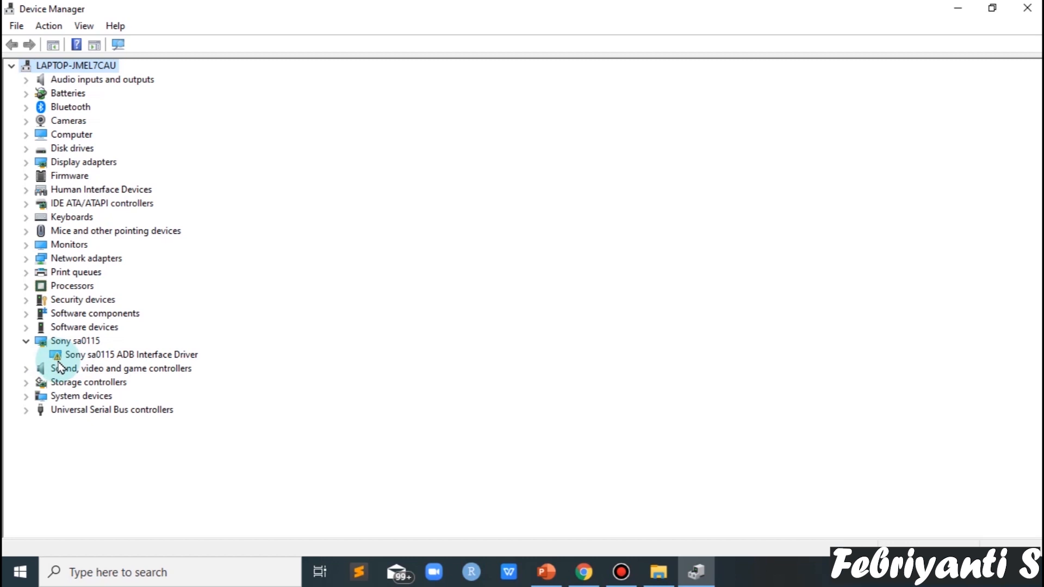
pyautogui.click(27, 342)
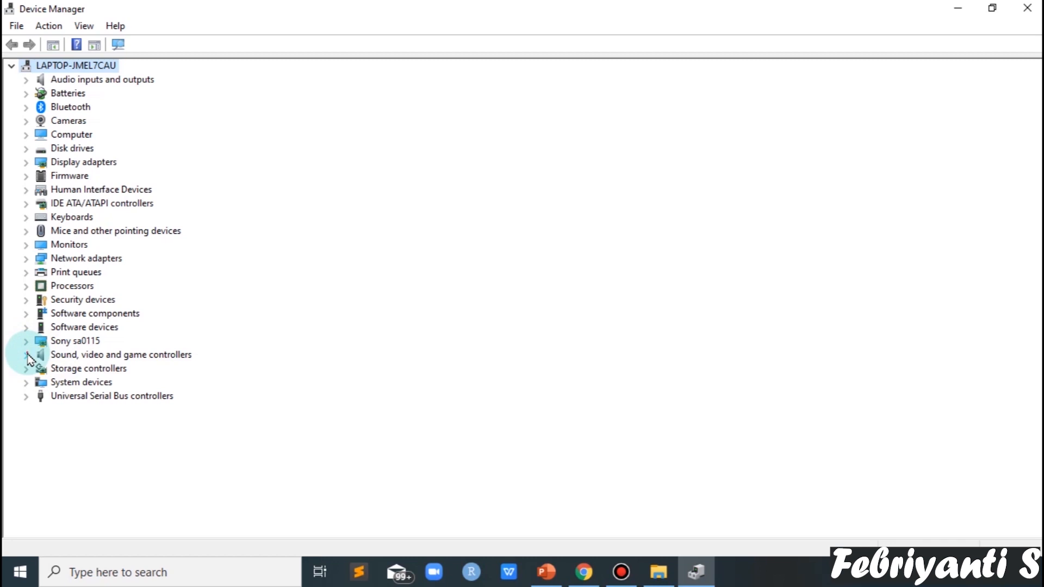
# Step: Examine the devices under Sound, video and game controllers and Storage controllers, collapsing each category after viewing it
pyautogui.click(28, 356)
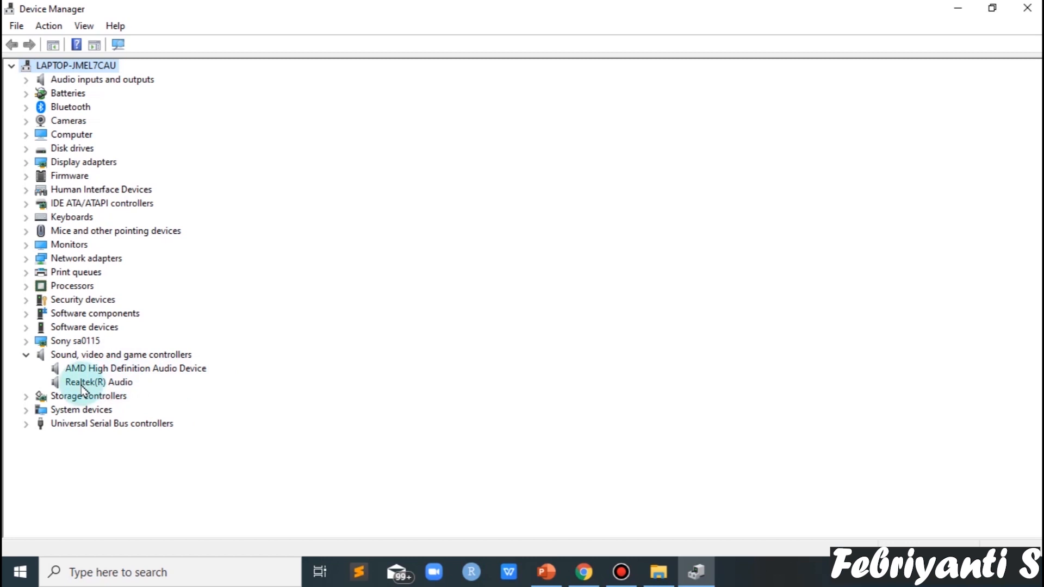
pyautogui.click(25, 359)
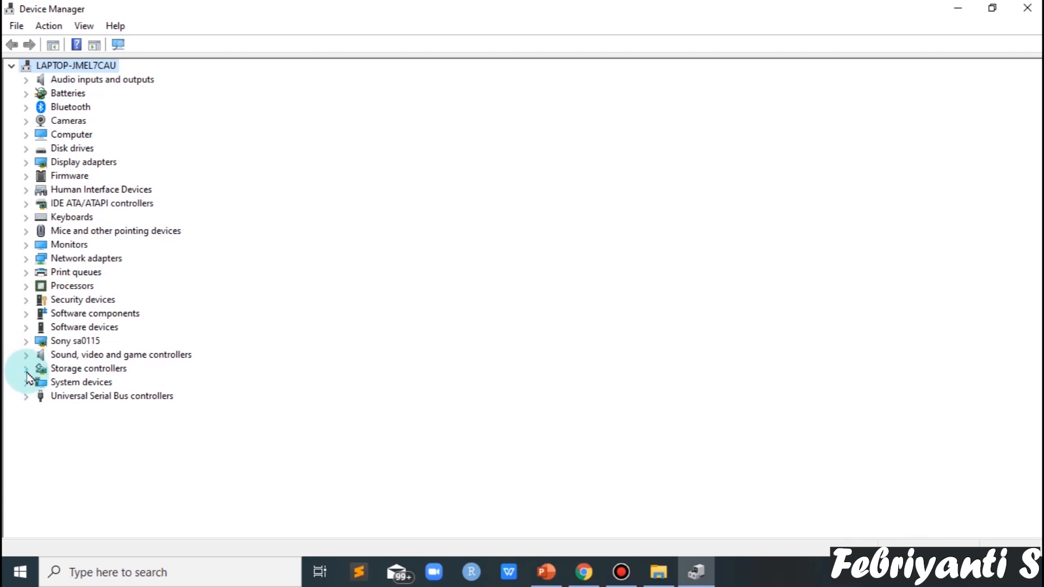
pyautogui.click(26, 370)
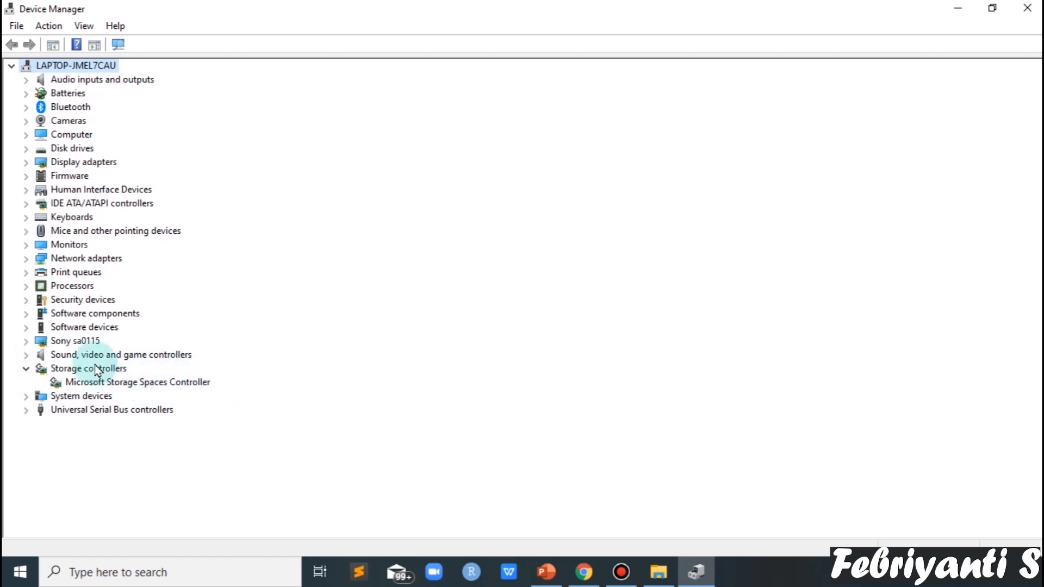
pyautogui.click(25, 369)
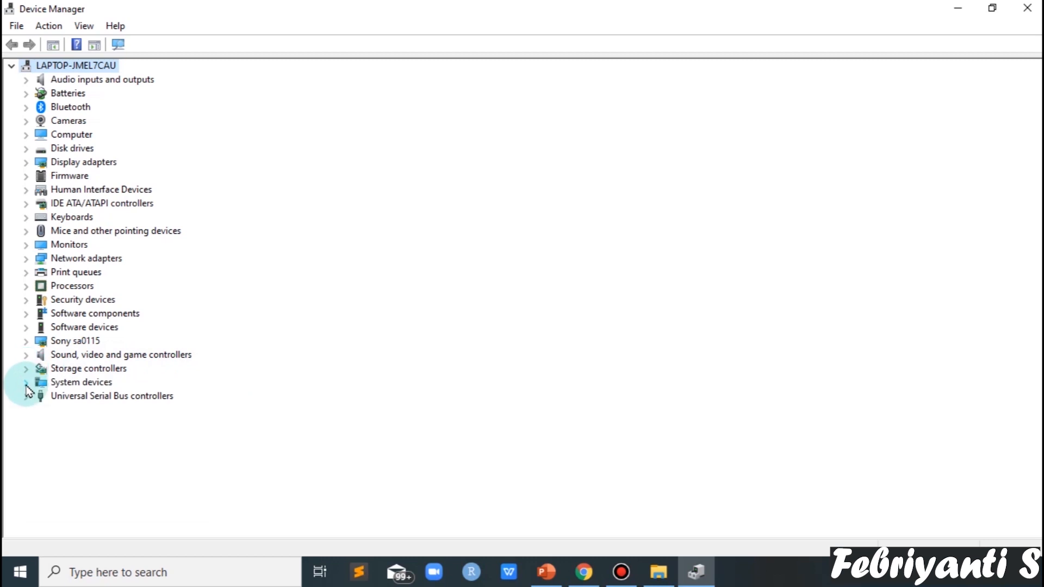
# Step: Examine the full list of System devices, collapse it, and expand Universal Serial Bus controllers to view its devices
pyautogui.click(25, 383)
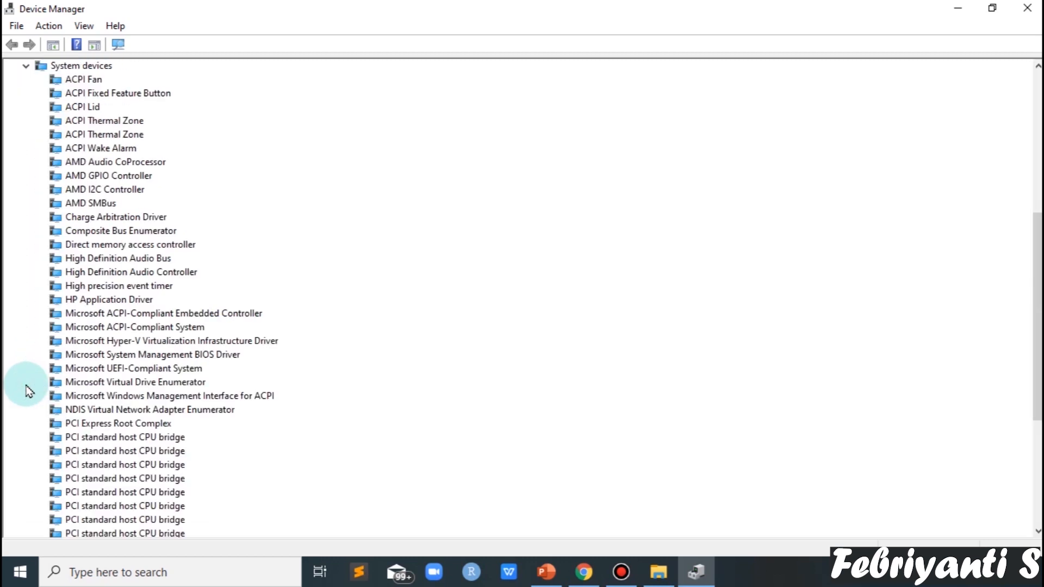
pyautogui.scroll(3, 257, 312)
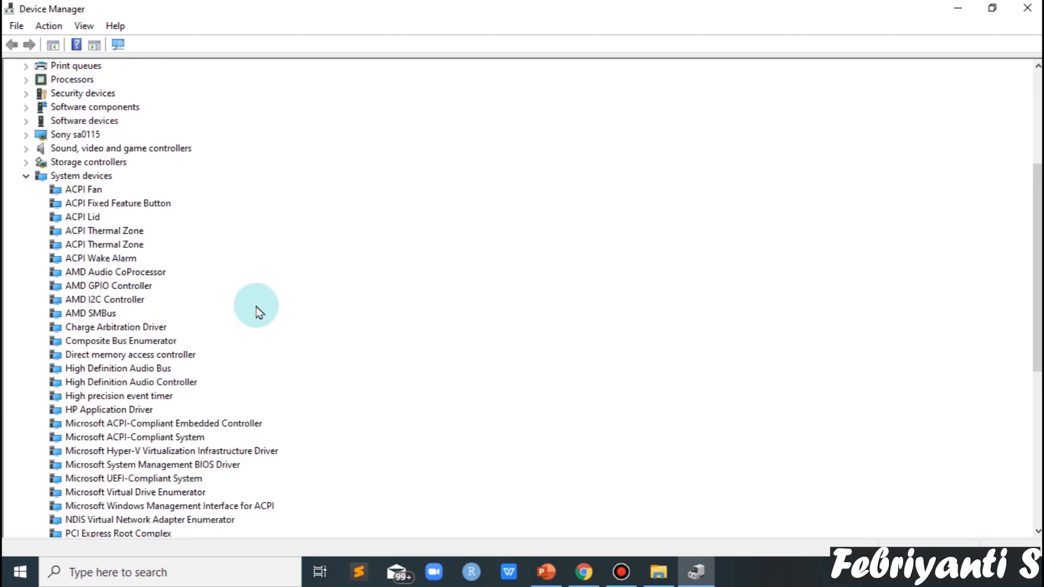
pyautogui.scroll(-8, 257, 313)
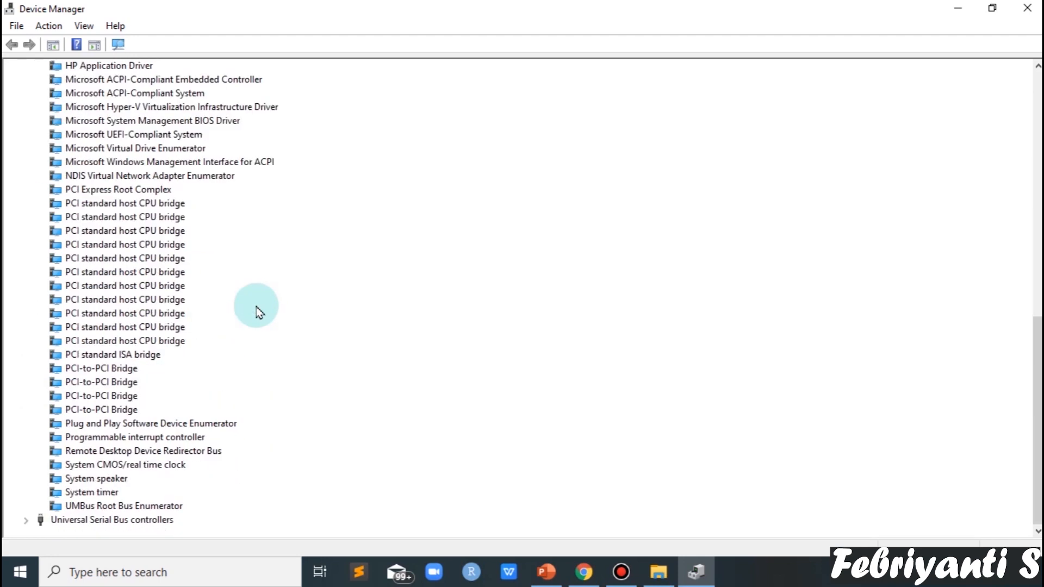
pyautogui.scroll(8, 257, 313)
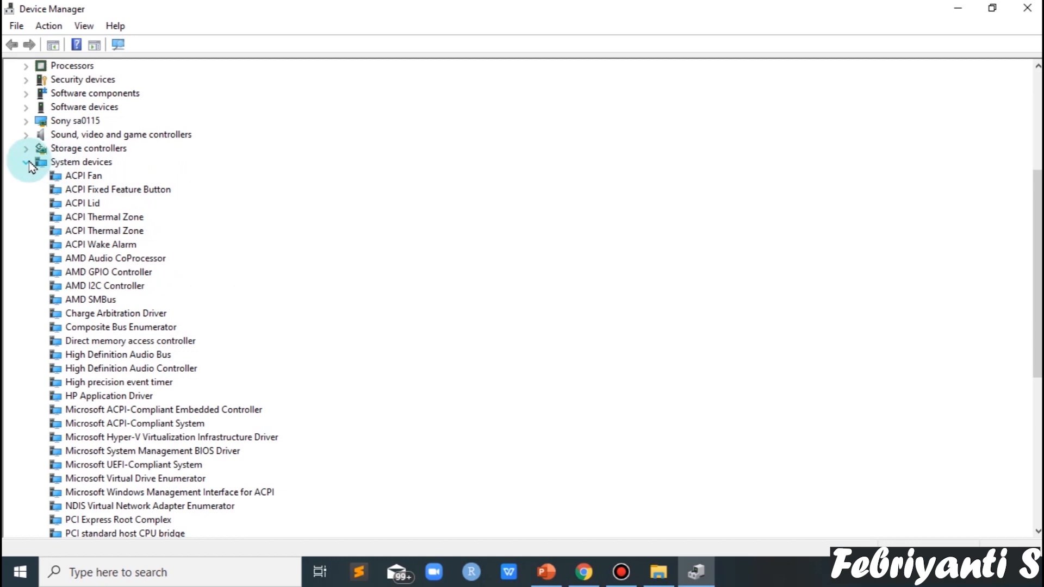
pyautogui.click(27, 163)
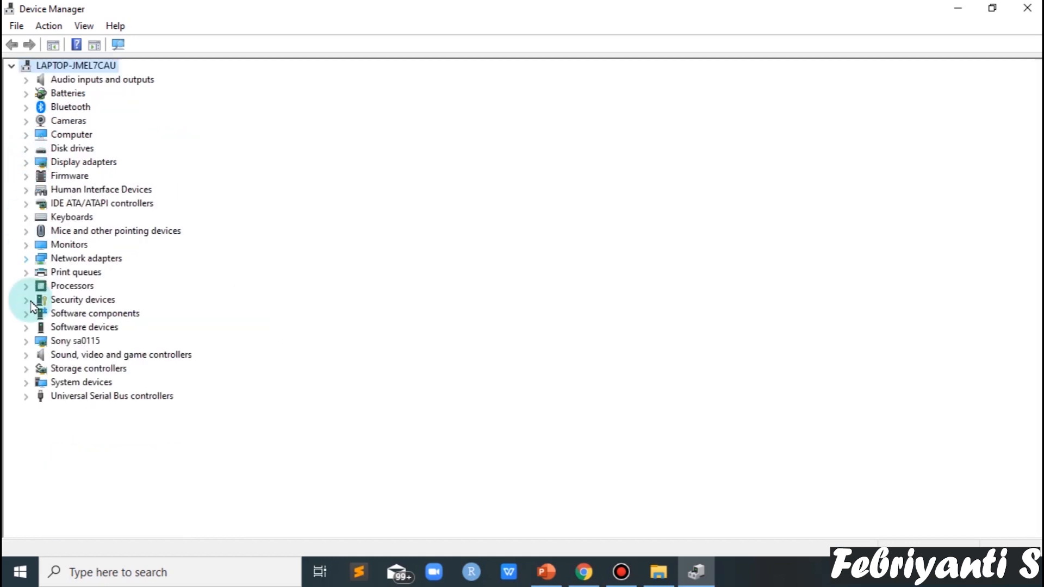
pyautogui.click(28, 397)
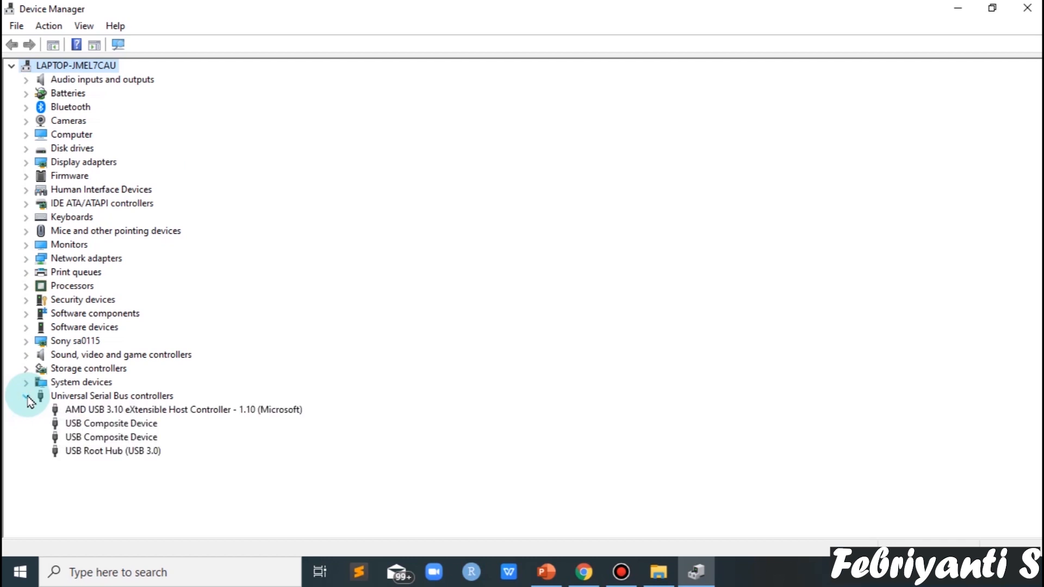
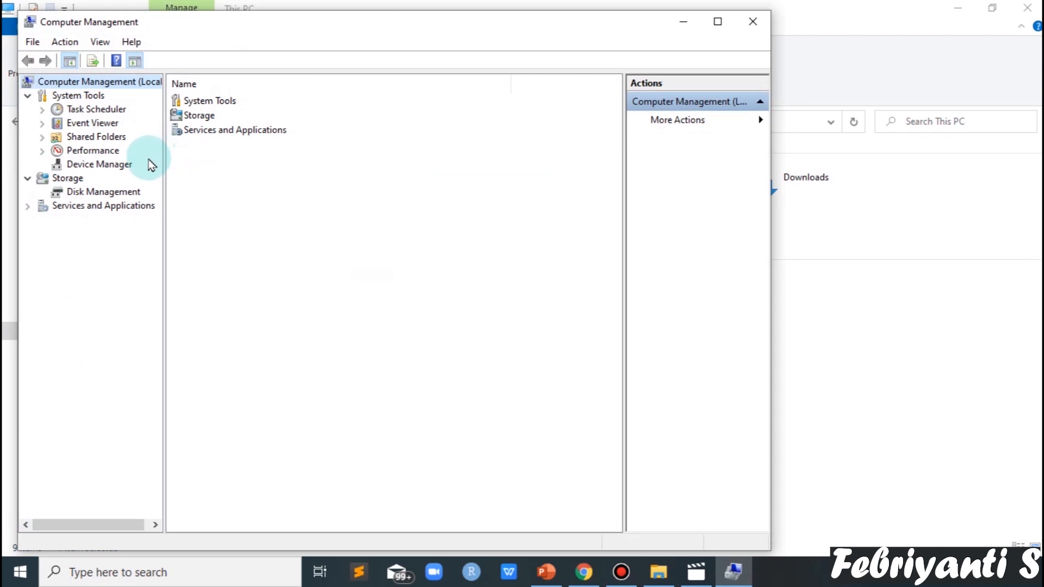
# Step: Open Disk Management in Computer Management and maximize the window to show all volume columns
pyautogui.click(114, 195)
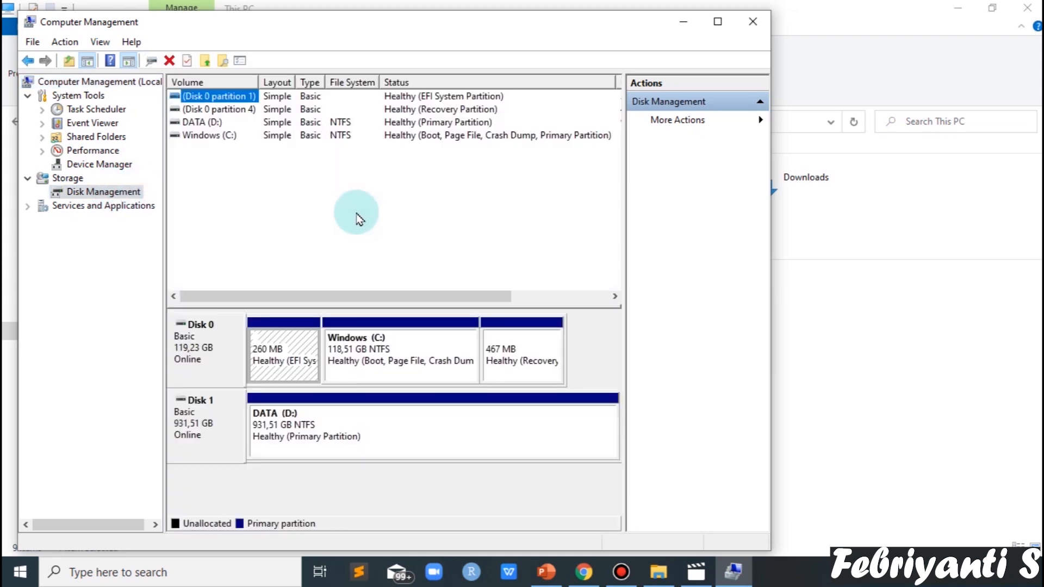
pyautogui.click(718, 21)
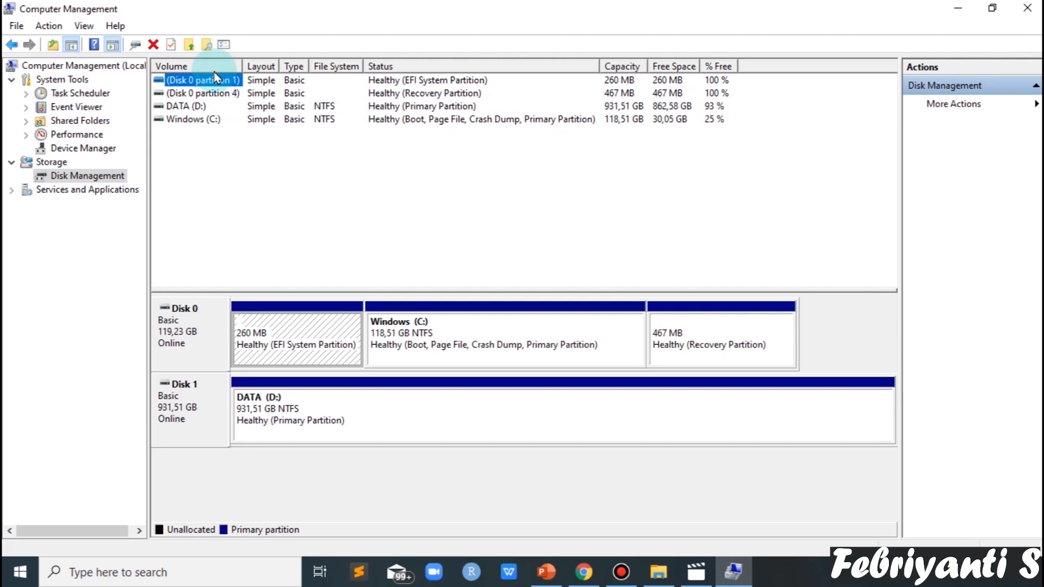
pyautogui.click(264, 70)
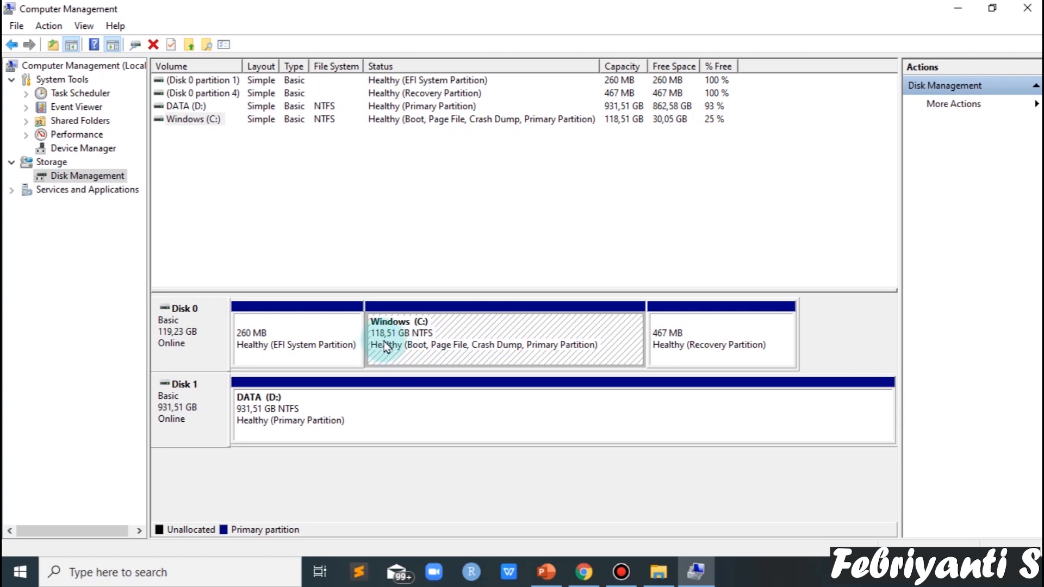
# Step: Shrink the Windows (C:) volume on Disk 0 by 2345 MB
pyautogui.rightClick(501, 362)
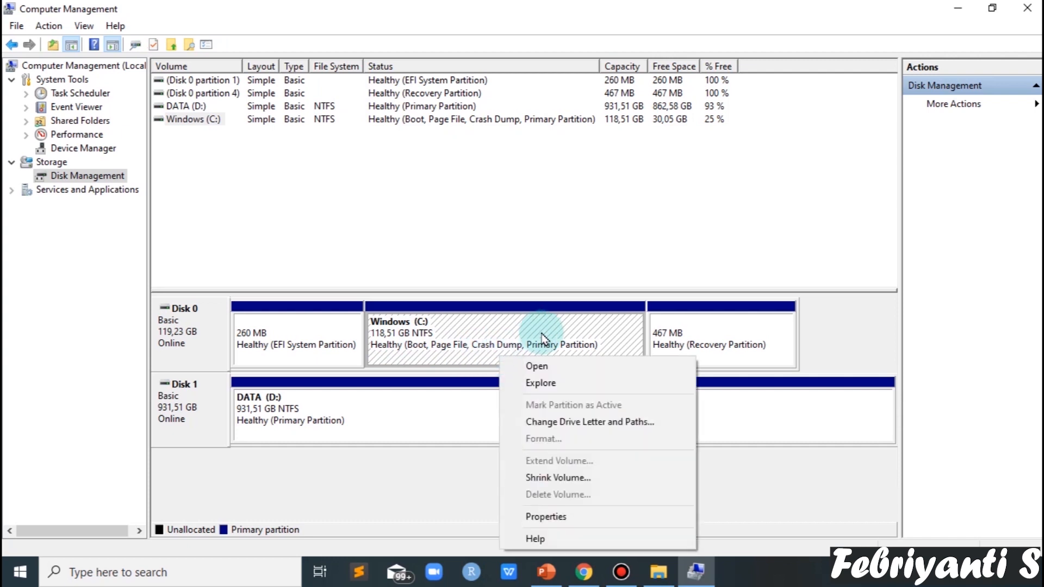
pyautogui.click(542, 480)
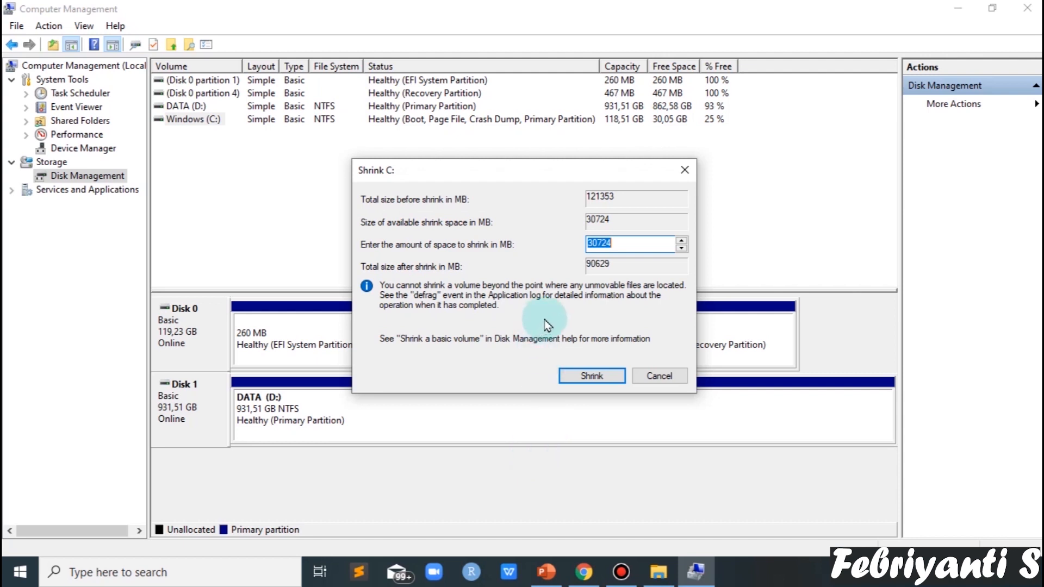
pyautogui.click(634, 240)
pyautogui.press('BackSpace')
pyautogui.press('BackSpace')
pyautogui.press('BackSpace')
pyautogui.press('BackSpace')
pyautogui.press('BackSpace')
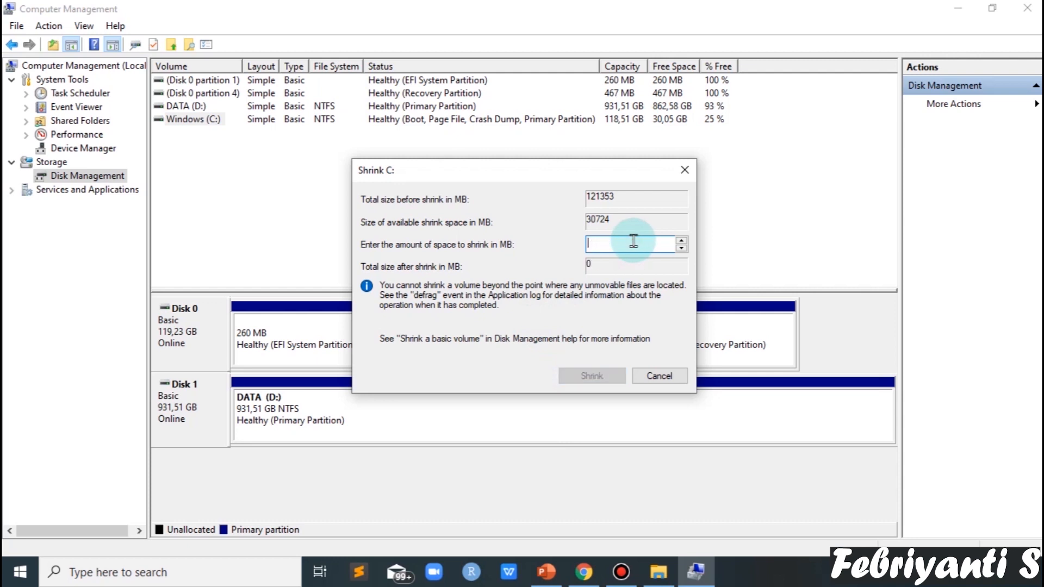
pyautogui.write('2')
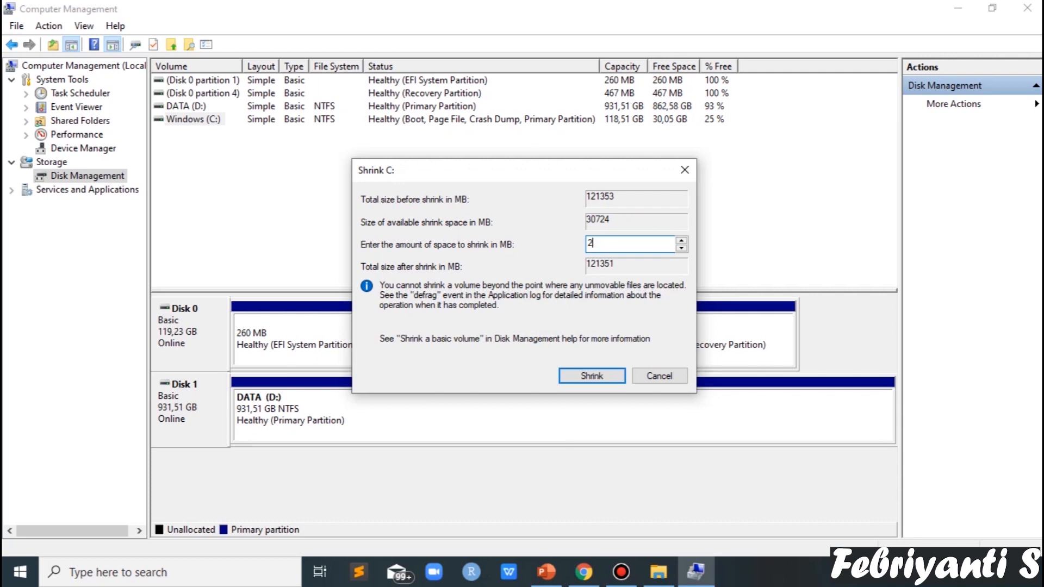
pyautogui.write('345')
pyautogui.click(593, 376)
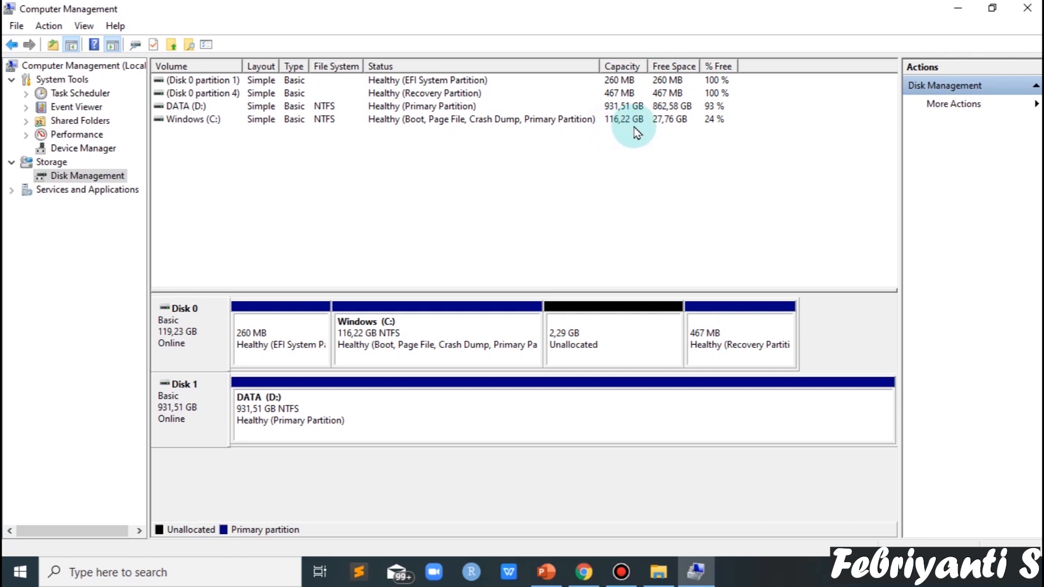
# Step: Create a new simple volume in Disk 0's unallocated space with drive letter E and default settings, and dismiss the removable drive notification
pyautogui.rightClick(602, 359)
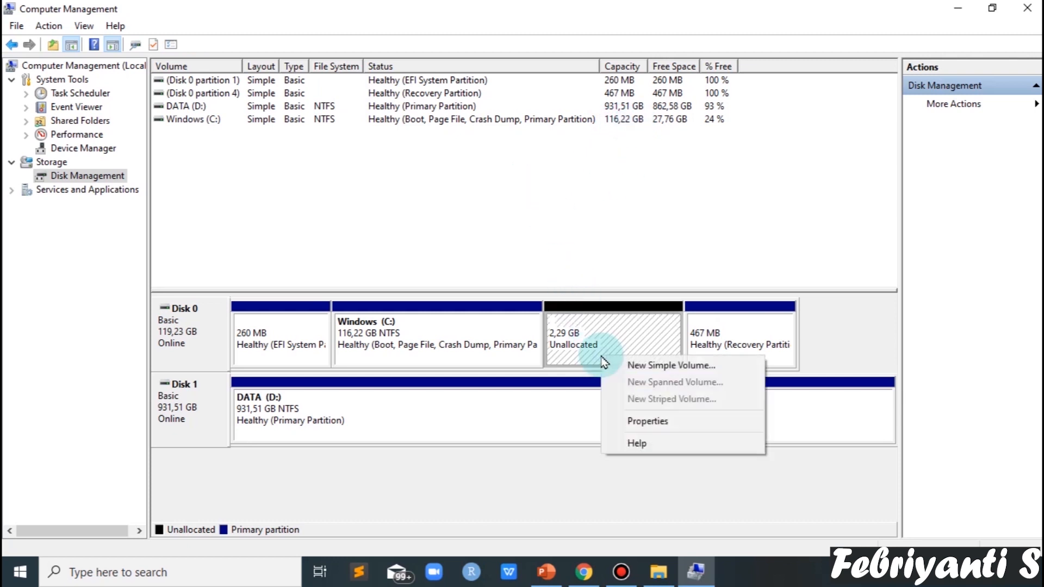
pyautogui.click(669, 367)
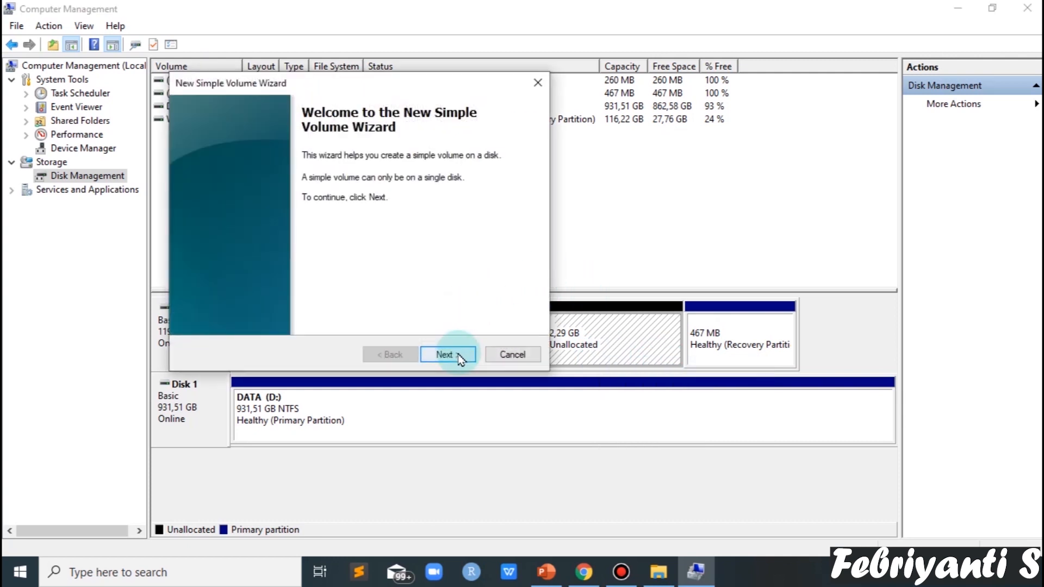
pyautogui.click(460, 356)
pyautogui.click(460, 356)
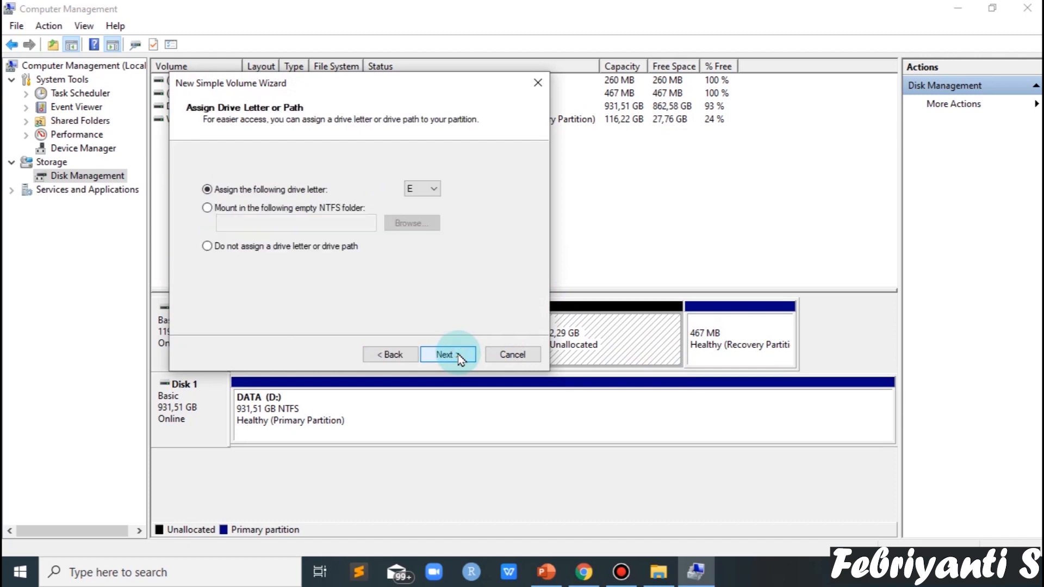
pyautogui.click(459, 356)
pyautogui.click(460, 357)
pyautogui.click(458, 354)
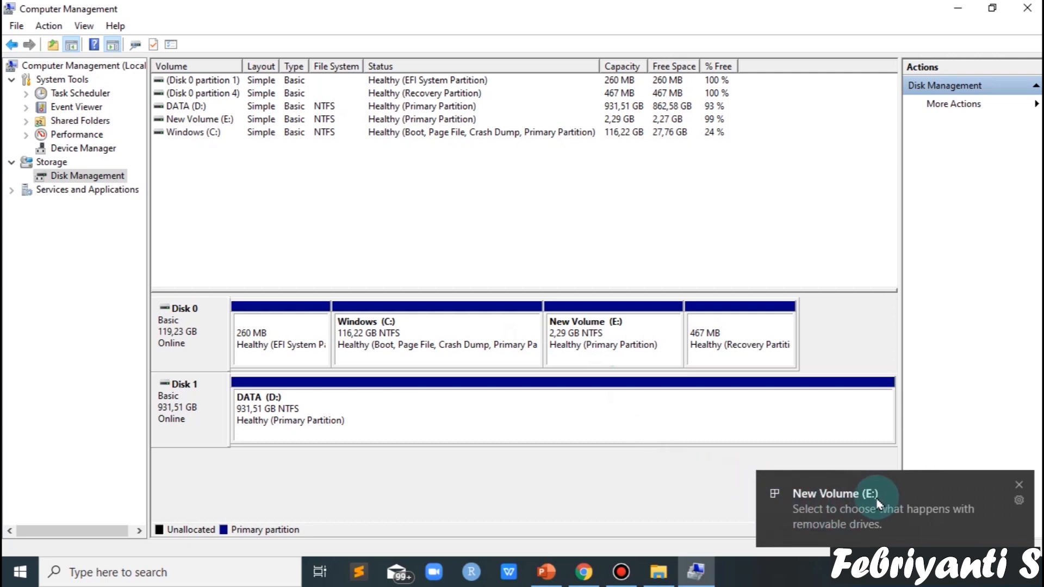
pyautogui.click(1019, 484)
# Step: Check the new E: drive under This PC in File Explorer, and return to Disk Management
pyautogui.click(659, 573)
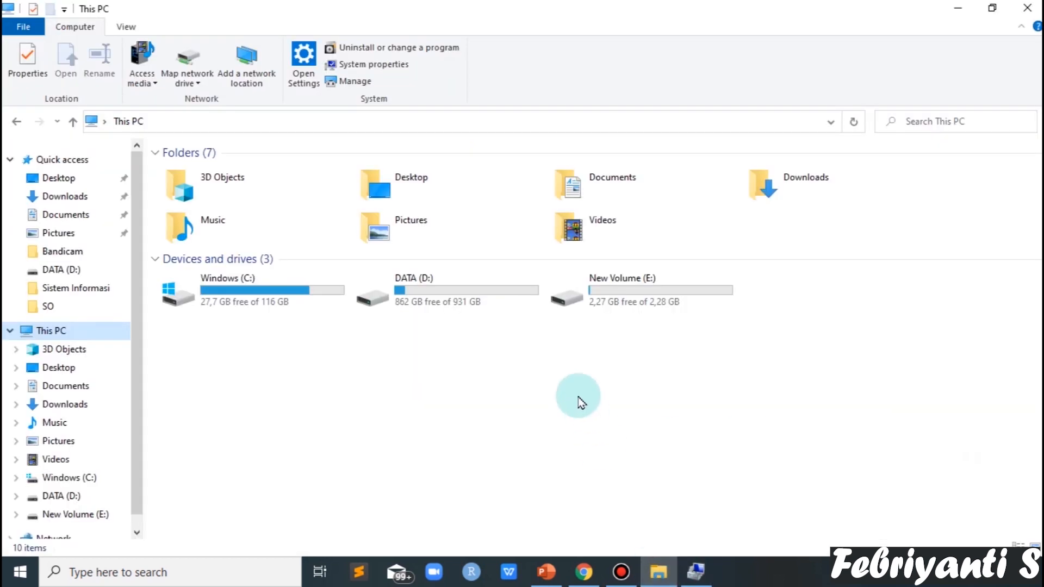
pyautogui.click(628, 276)
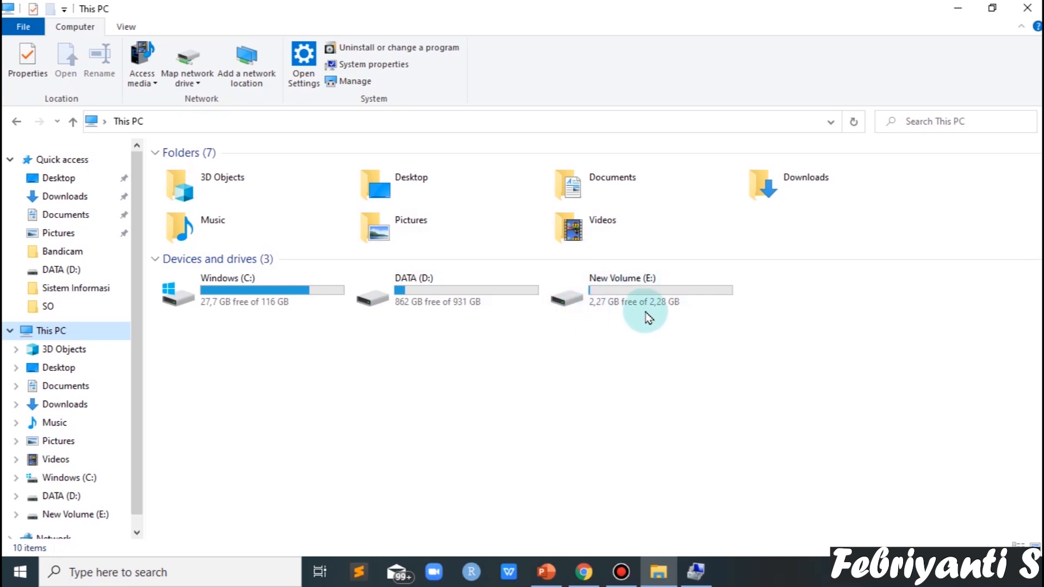
pyautogui.click(696, 573)
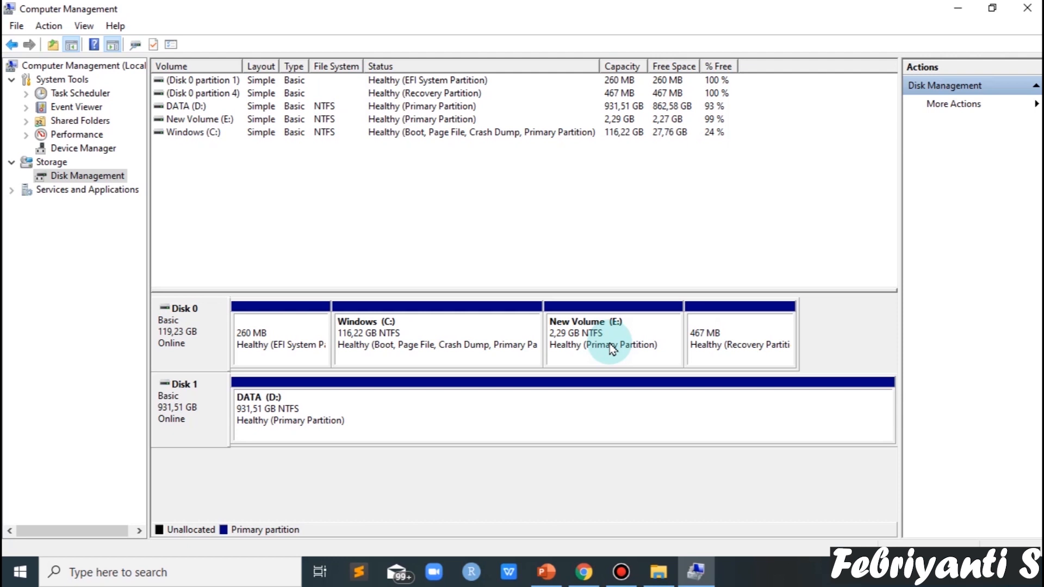
# Step: Quick-format the E: volume as NTFS with the default allocation unit size and the label New Volume
pyautogui.rightClick(612, 349)
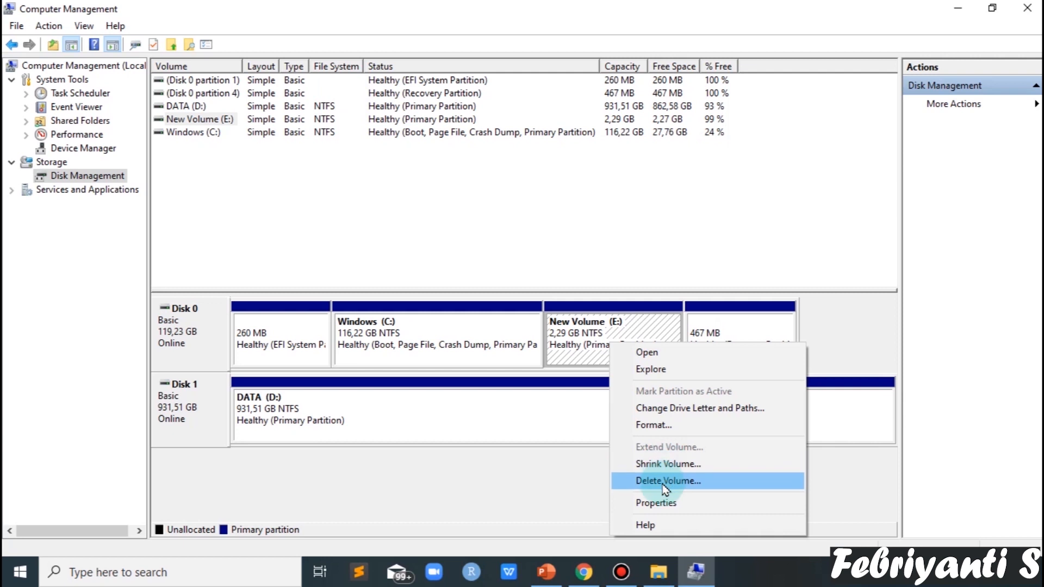
pyautogui.click(666, 427)
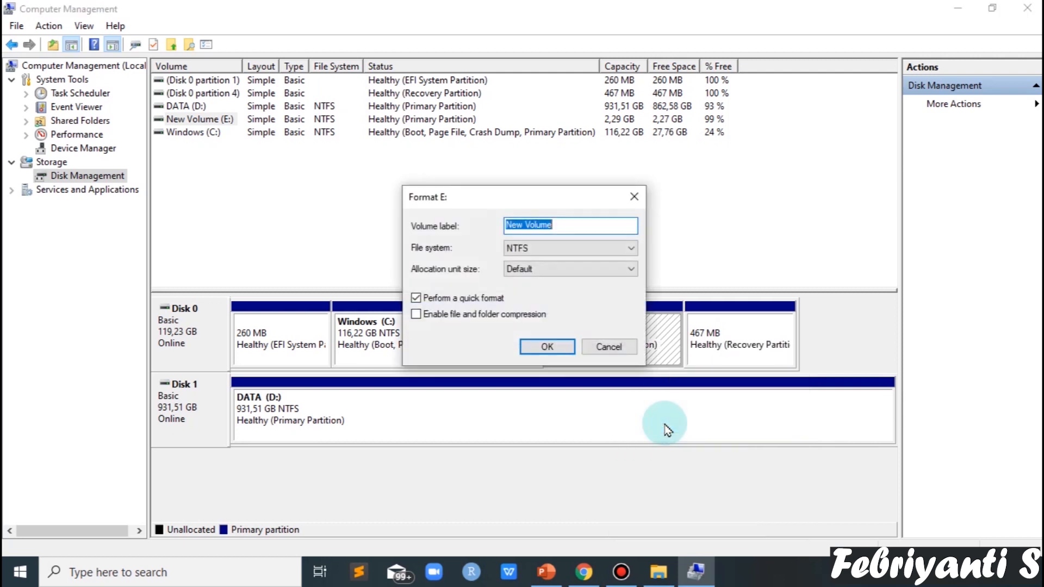
pyautogui.click(544, 346)
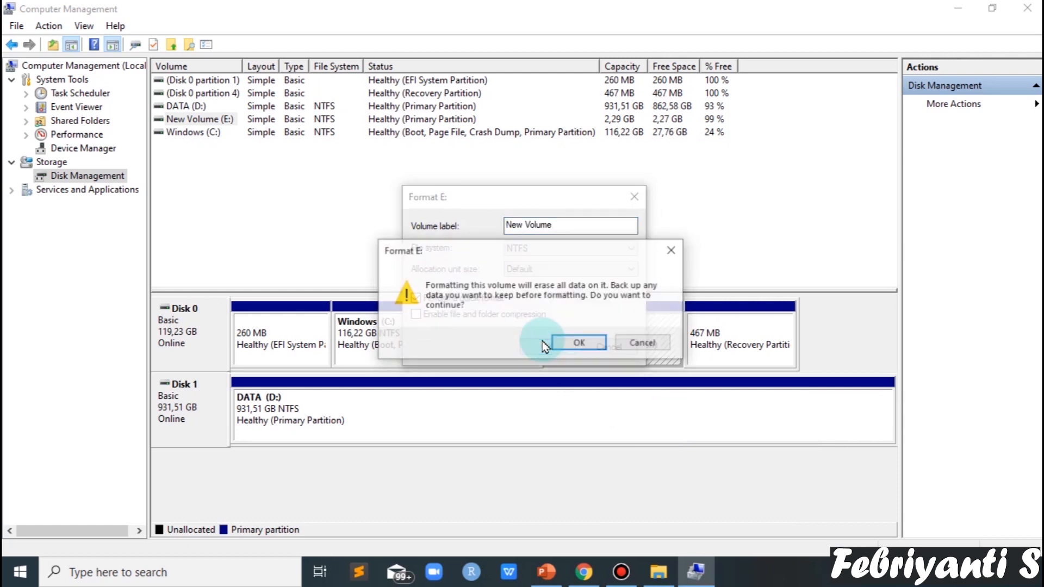
pyautogui.click(577, 352)
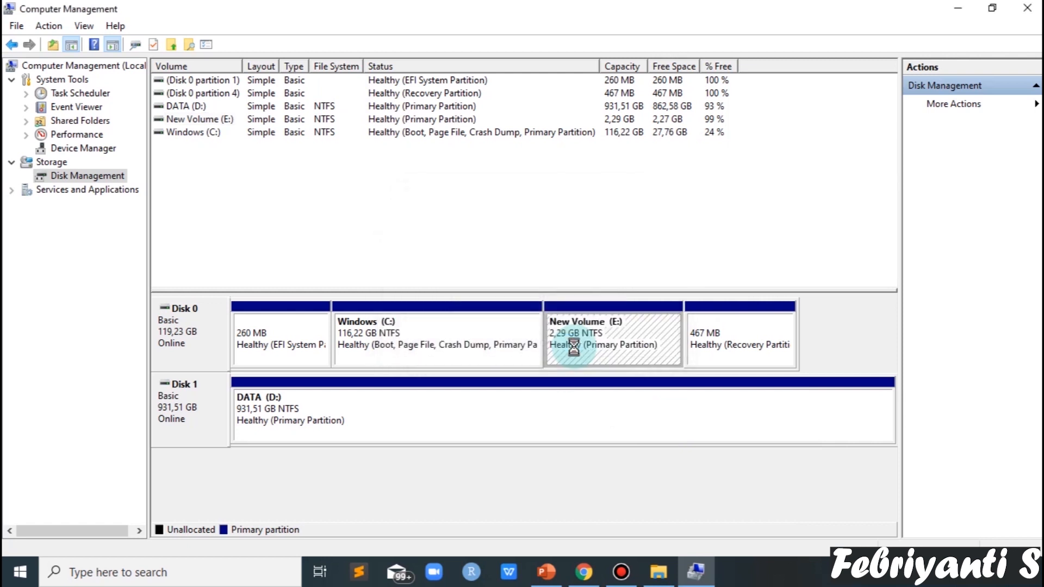
# Step: Delete the New Volume (E:) partition from Disk 0
pyautogui.rightClick(577, 353)
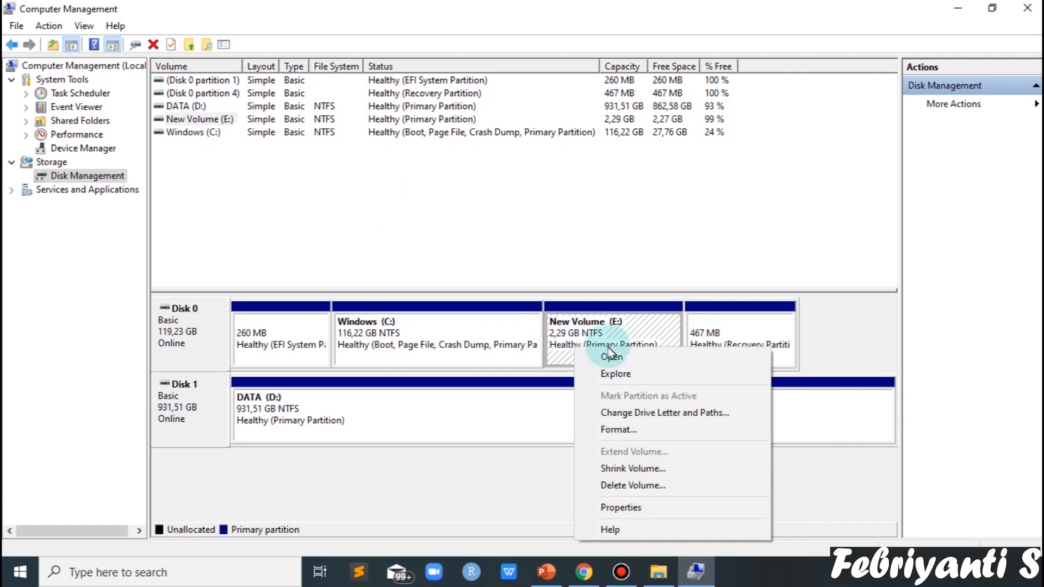
pyautogui.click(636, 485)
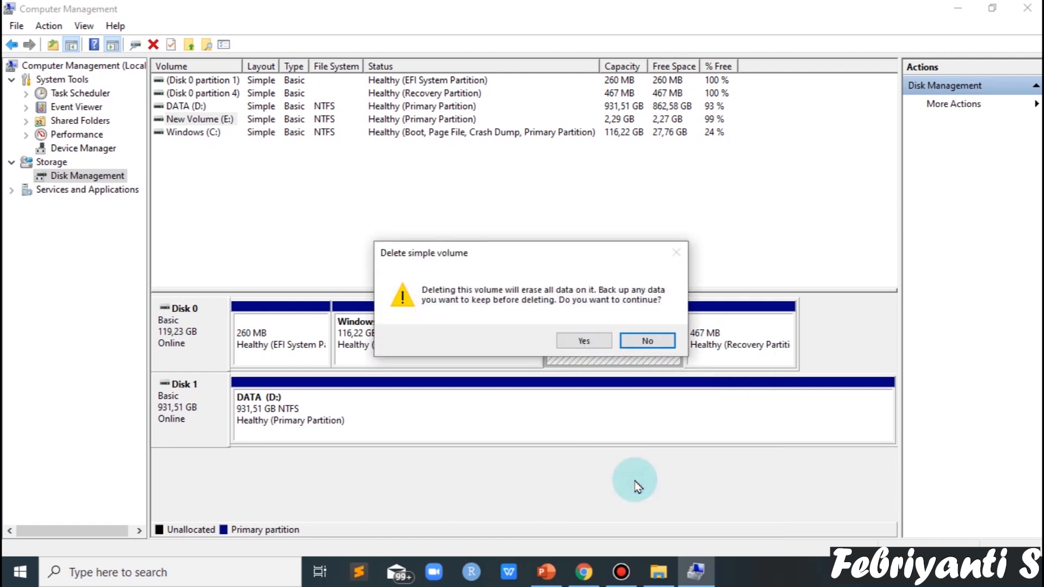
pyautogui.click(577, 342)
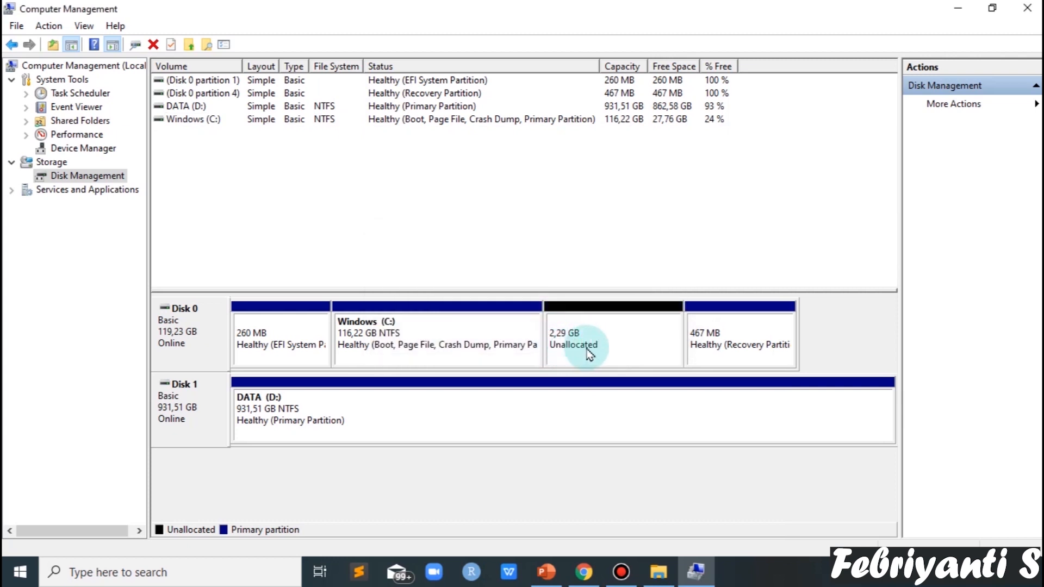
# Step: Extend the Windows (C:) volume with 2345 MB from Disk 0, and check the drives under This PC in File Explorer
pyautogui.click(480, 333)
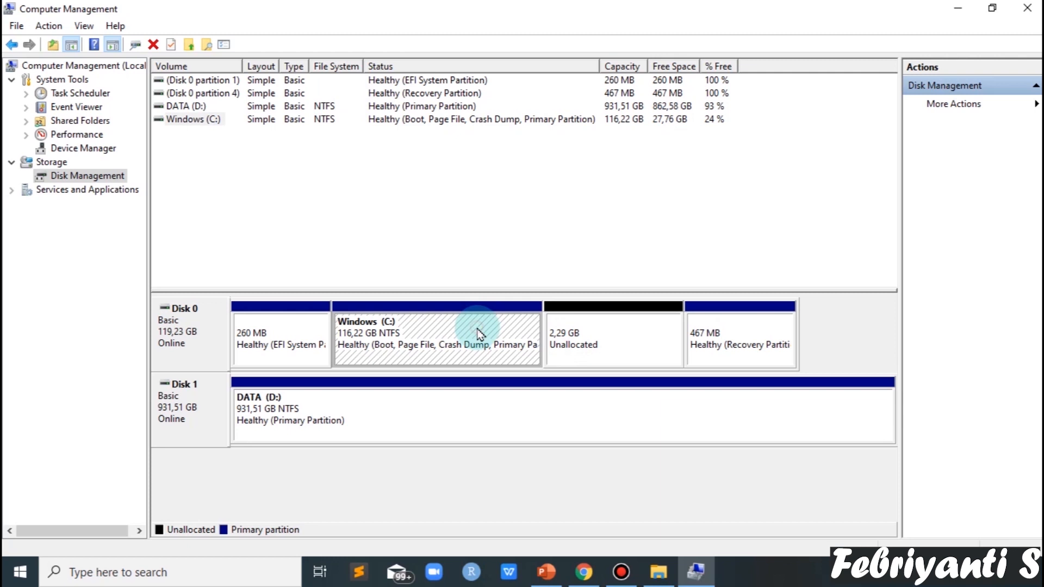
pyautogui.rightClick(480, 333)
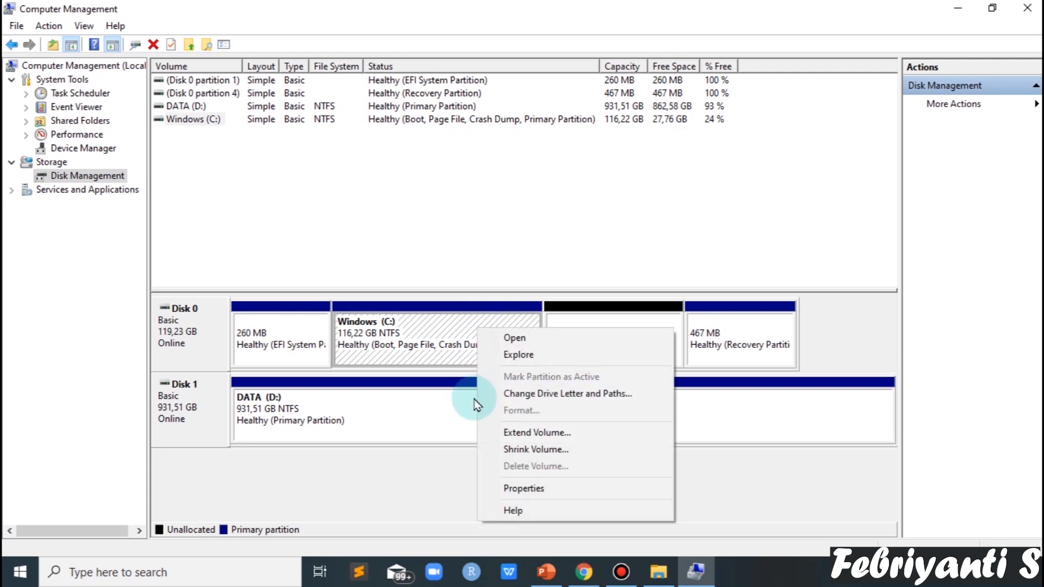
pyautogui.click(528, 434)
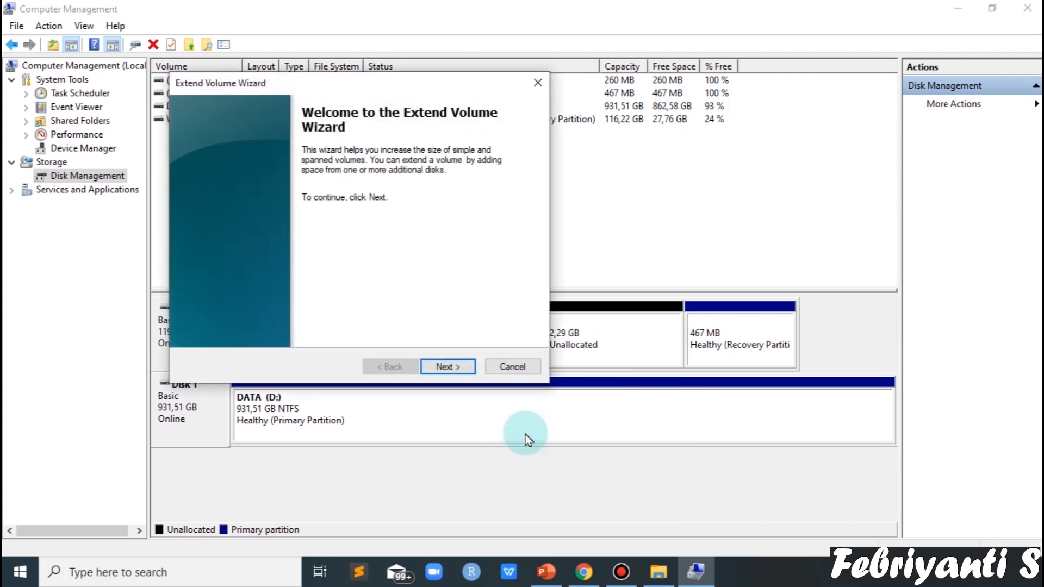
pyautogui.click(464, 370)
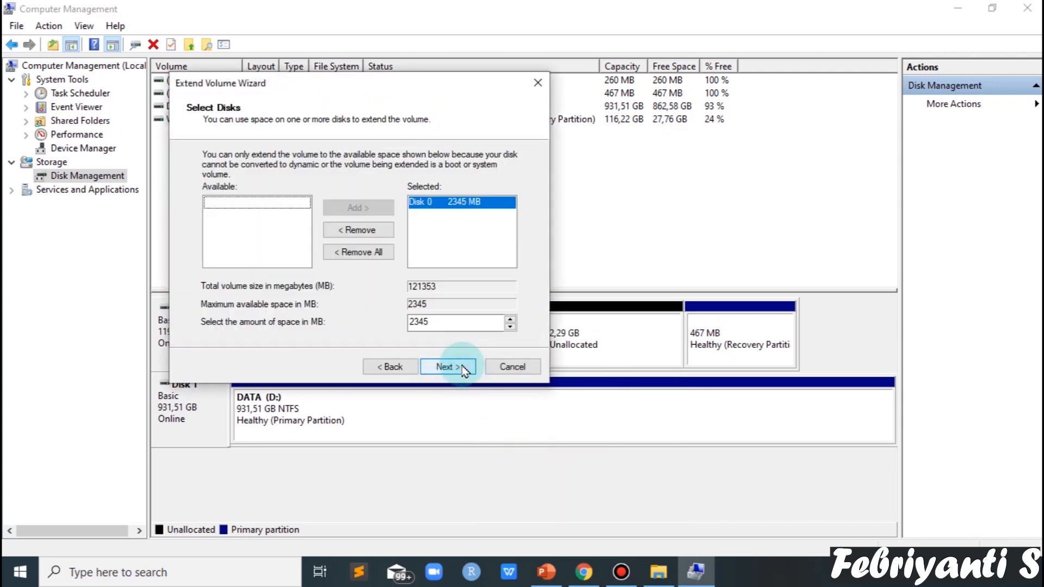
pyautogui.click(462, 368)
pyautogui.click(462, 367)
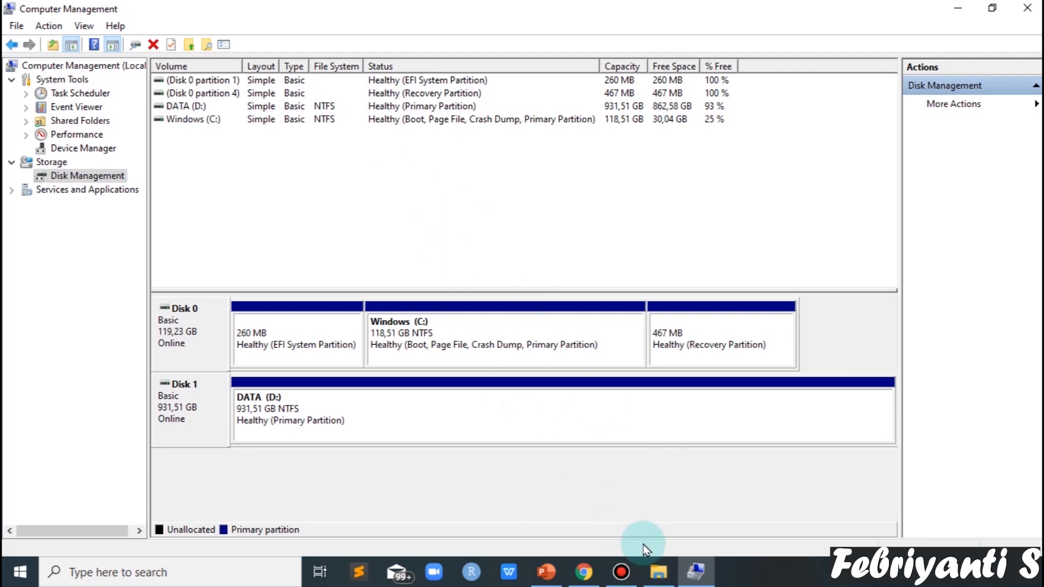
pyautogui.click(658, 572)
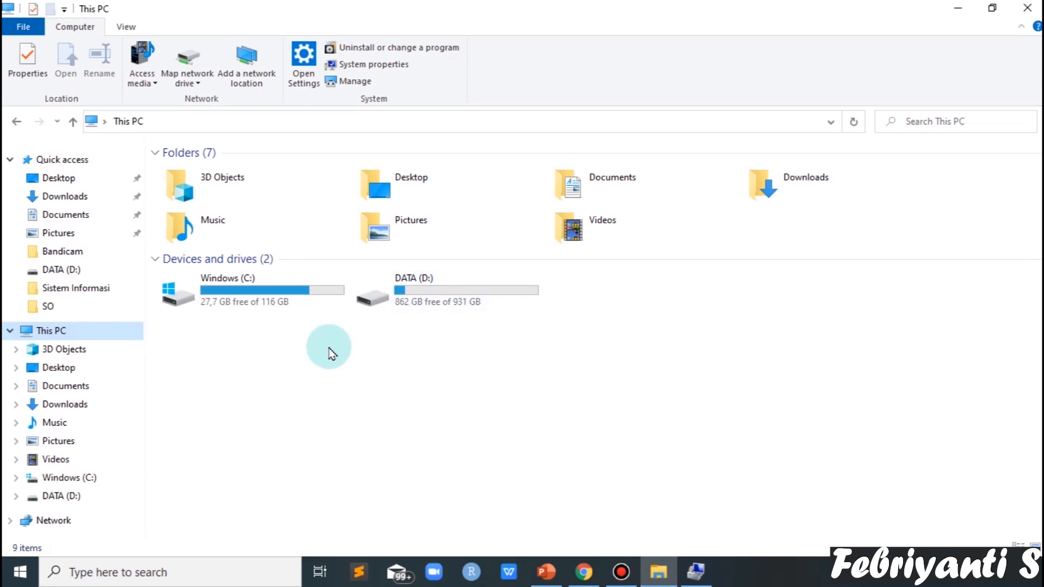
pyautogui.click(696, 568)
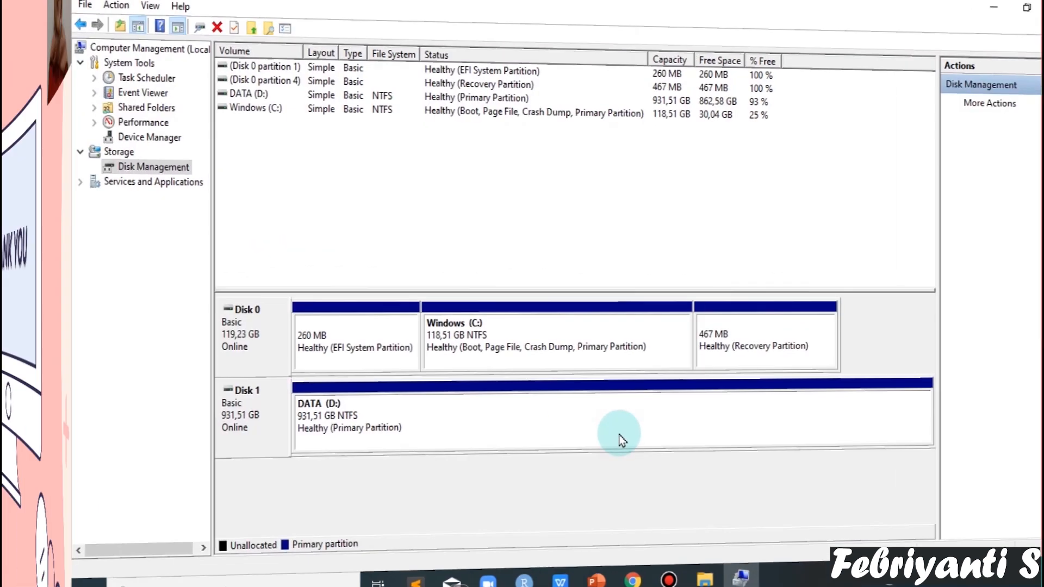